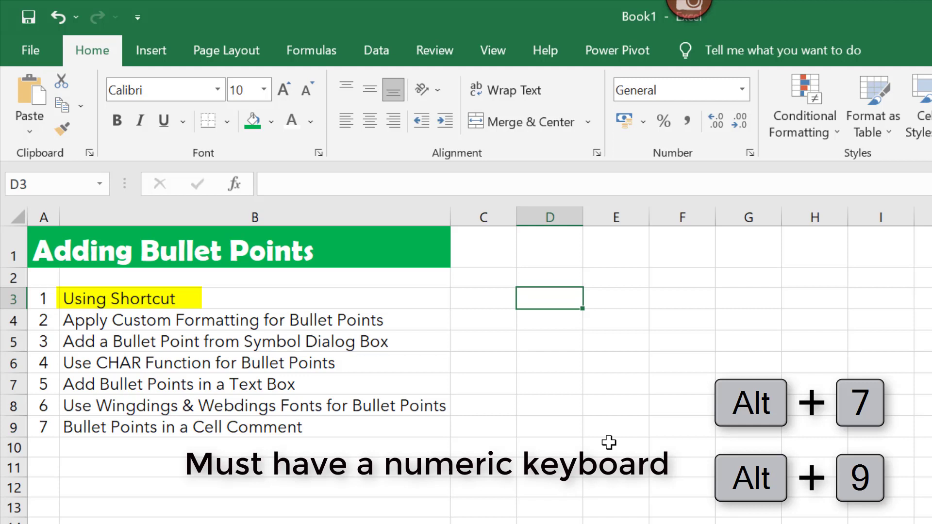
- Insert a bullet character into D3 using the Alt+7 numeric-keypad code
{"action": "key", "text": "alt"}
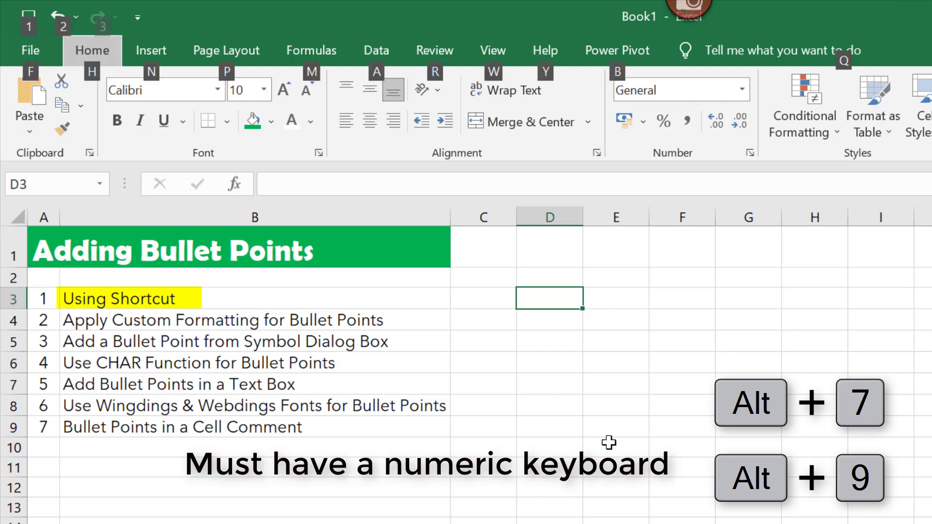
{"action": "key", "text": "alt"}
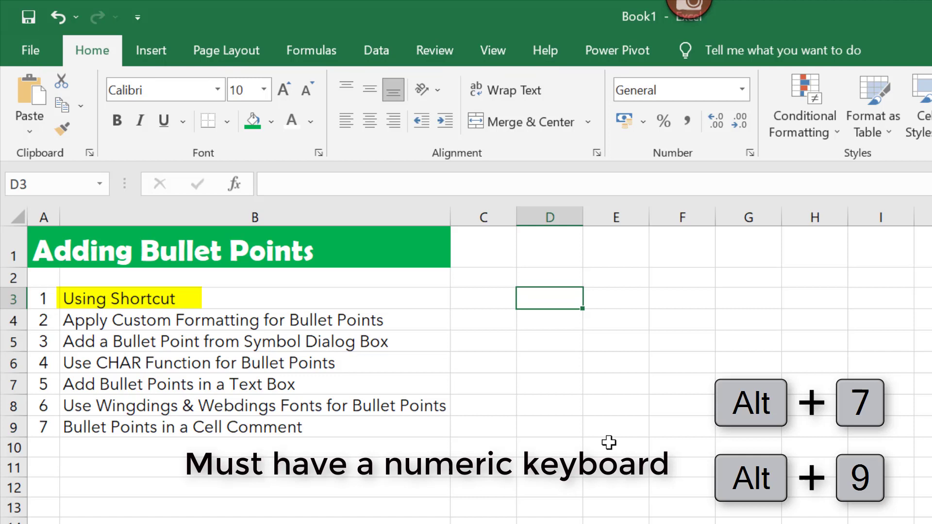
- Discard the • bullet so cell D3 is empty again
{"action": "type", "text": "•"}
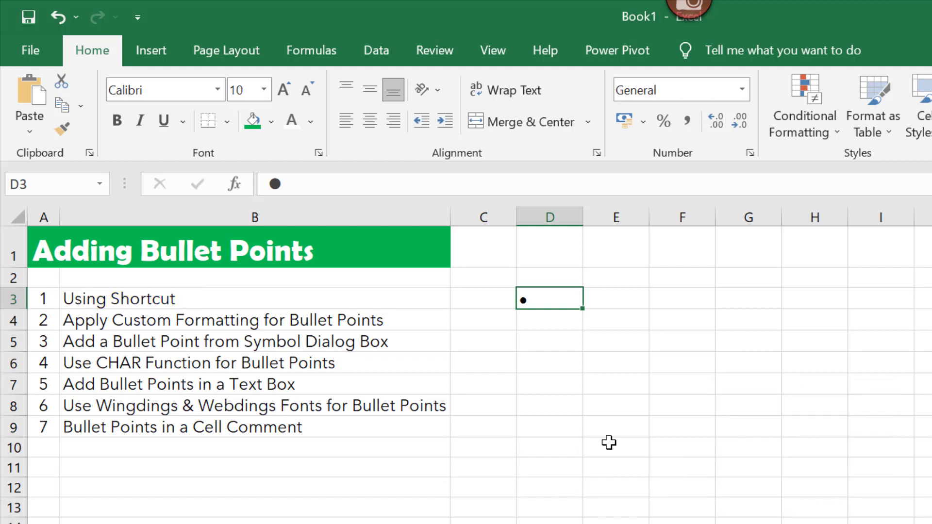
{"action": "key", "text": "Delete"}
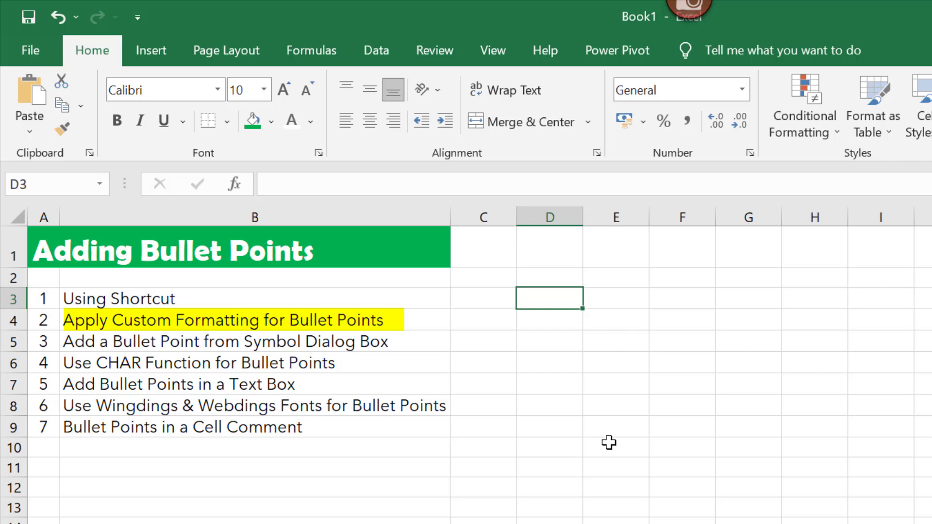
- Select D3:D9 and open its Number format settings from the Home tab
{"action": "key", "text": "shift+Down"}
{"action": "key", "text": "shift+Down"}
{"action": "key", "text": "shift+Down"}
{"action": "key", "text": "shift+Down"}
{"action": "key", "text": "shift+Down"}
{"action": "key", "text": "shift+Down"}
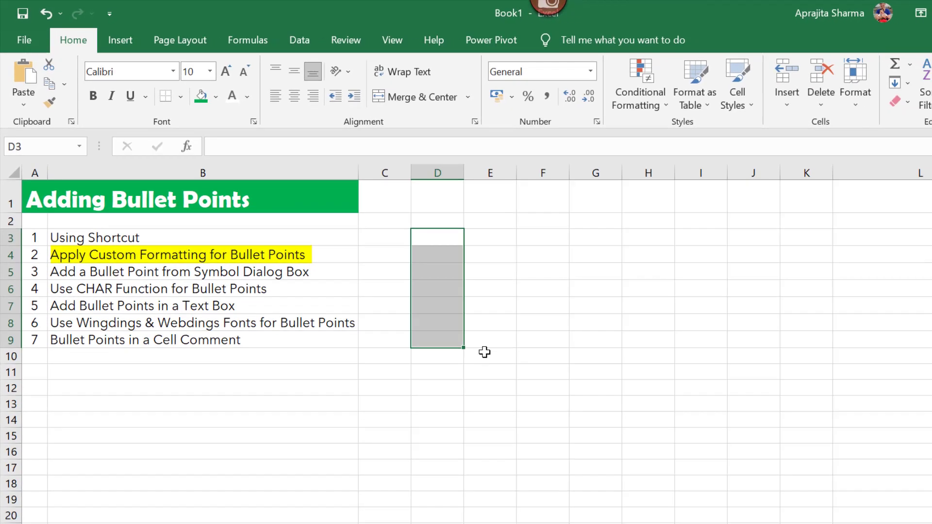
{"action": "key", "text": "ctrl+1"}
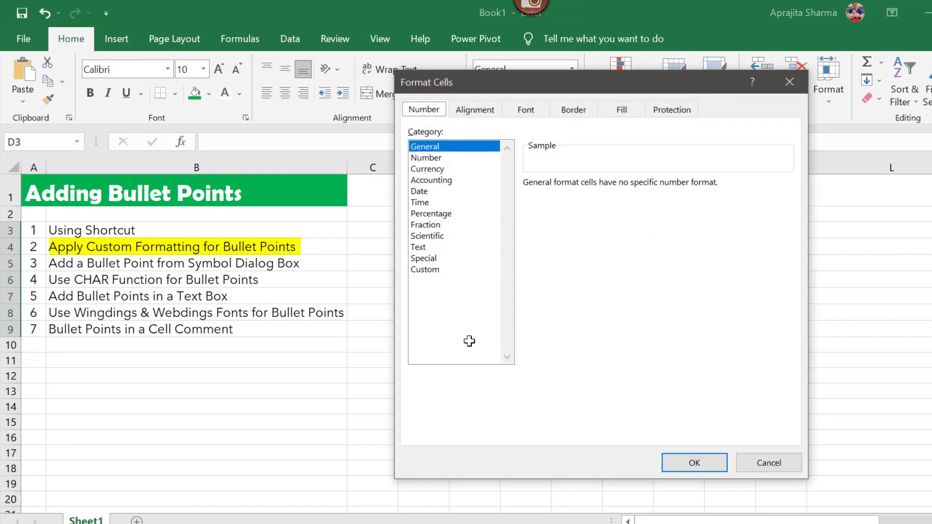
{"action": "key", "text": "Escape"}
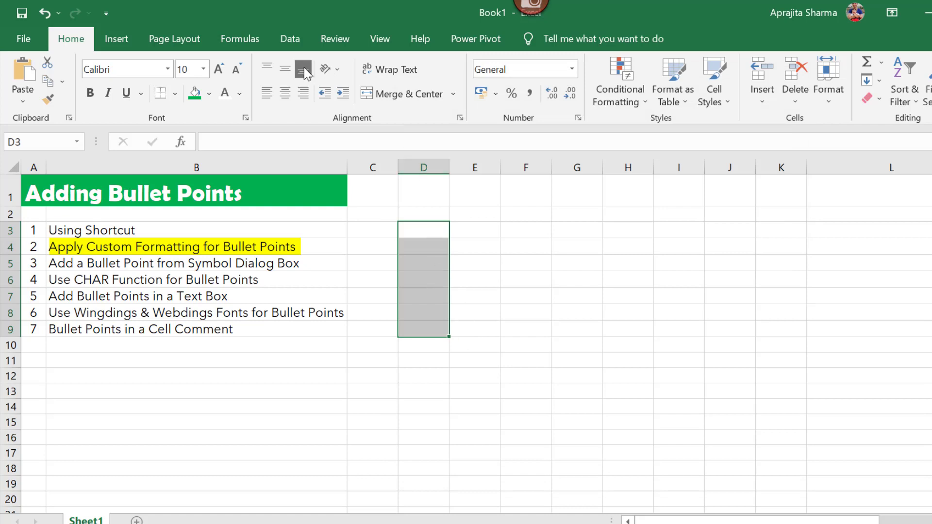
{"action": "left_click", "coordinate": [105, 47]}
{"action": "left_click", "coordinate": [72, 40]}
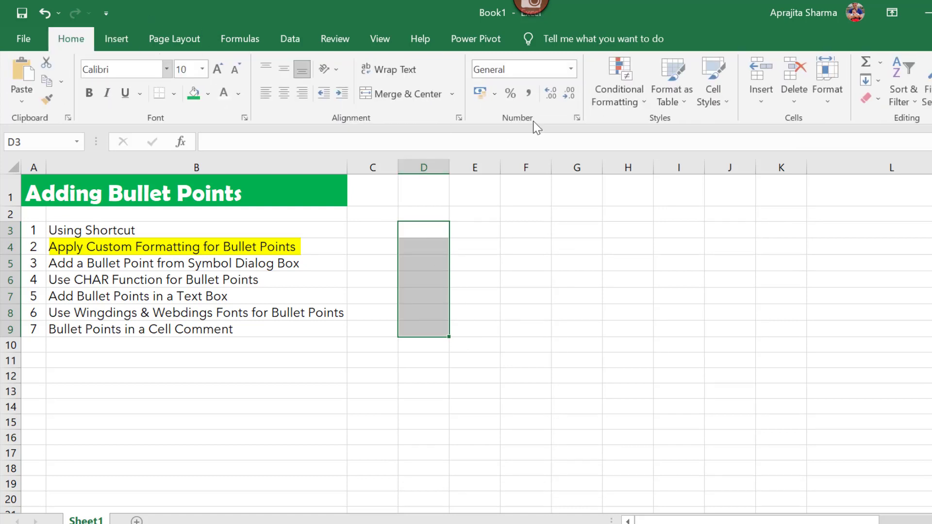
{"action": "left_click", "coordinate": [577, 118]}
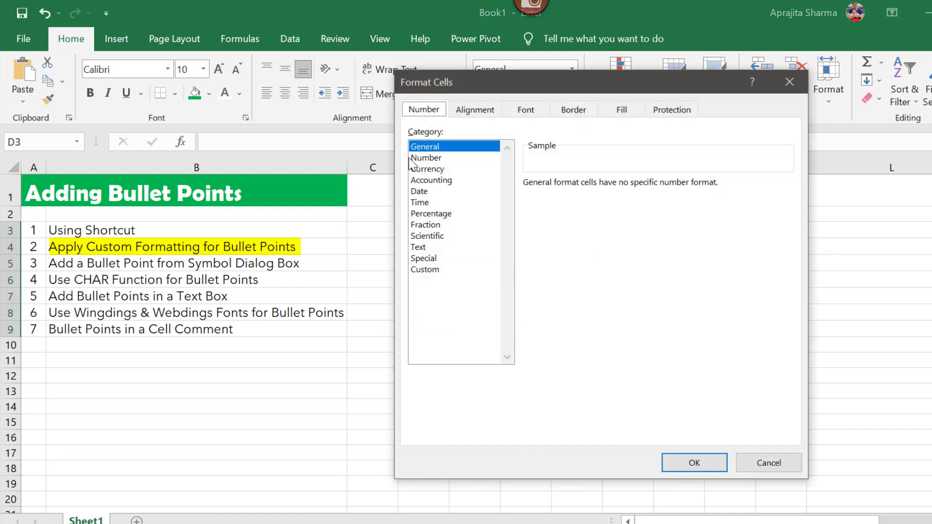
- Choose Custom and replace General with a bullet code like '• General; • General; • General'
{"action": "left_click", "coordinate": [440, 273]}
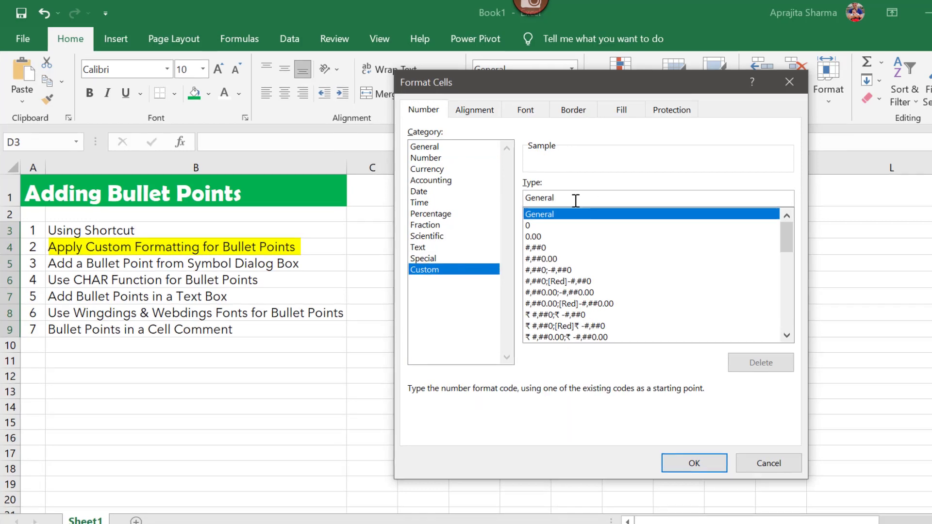
{"action": "double_click", "coordinate": [574, 198]}
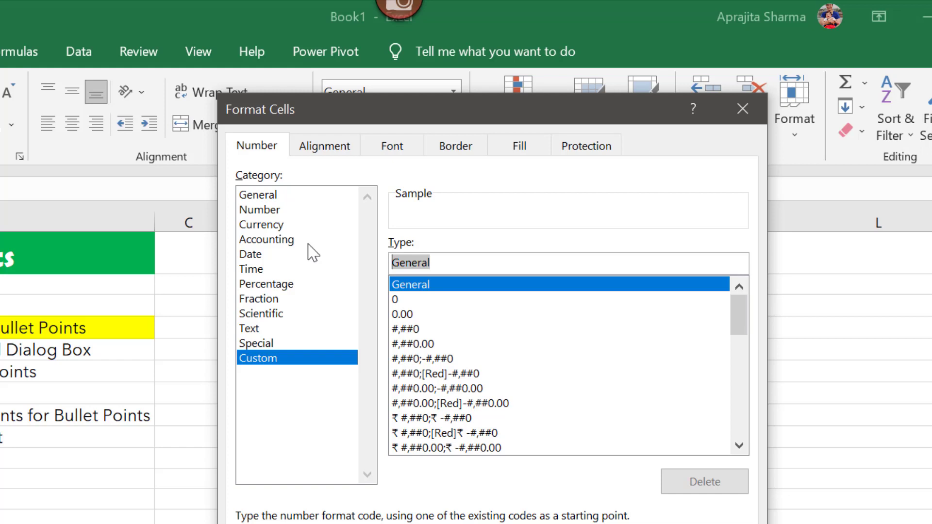
{"action": "type", "text": "•"}
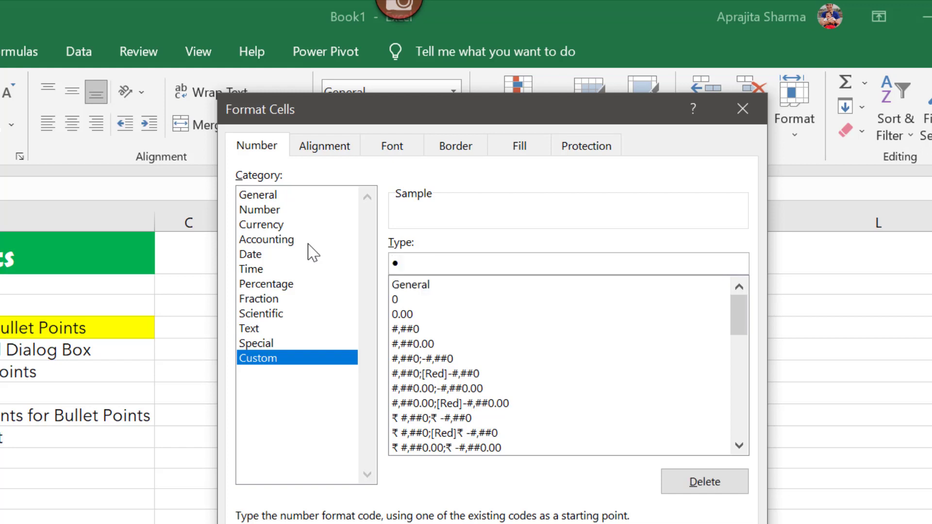
{"action": "type", "text": " General;"}
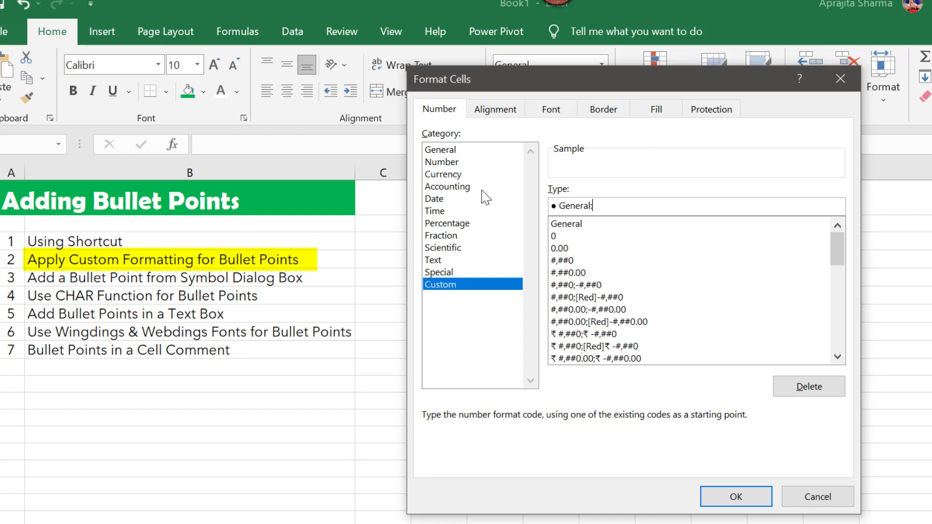
{"action": "type", "text": "•"}
{"action": "type", "text": "Genr"}
{"action": "type", "text": "ral"}
{"action": "type", "text": "; •"}
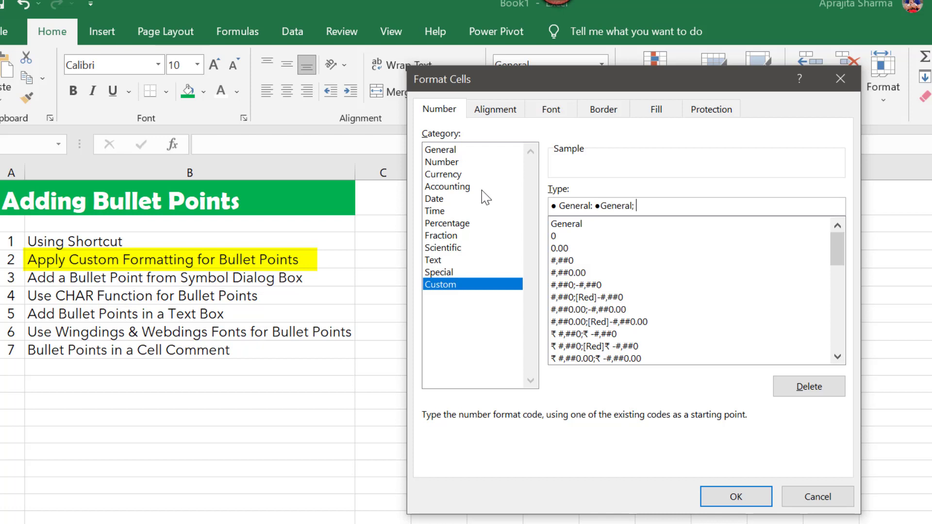
{"action": "type", "text": " General"}
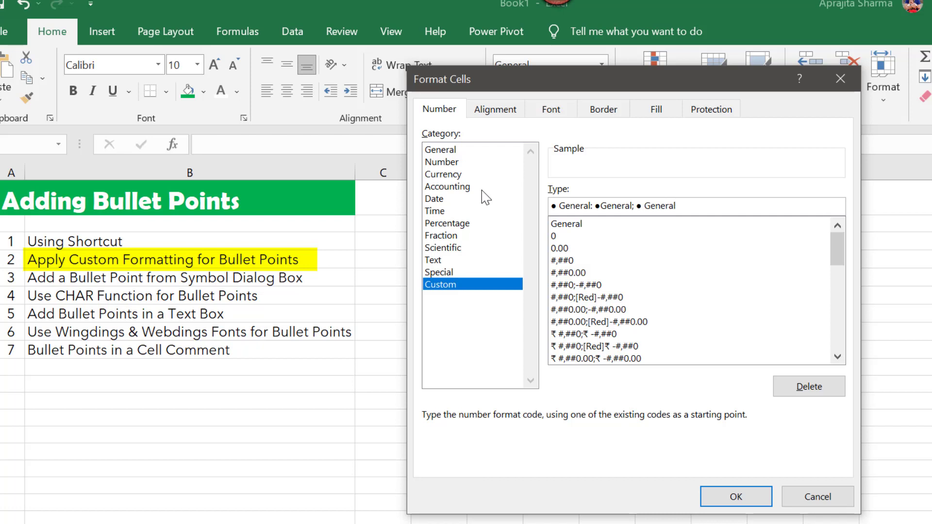
{"action": "type", "text": "; • General"}
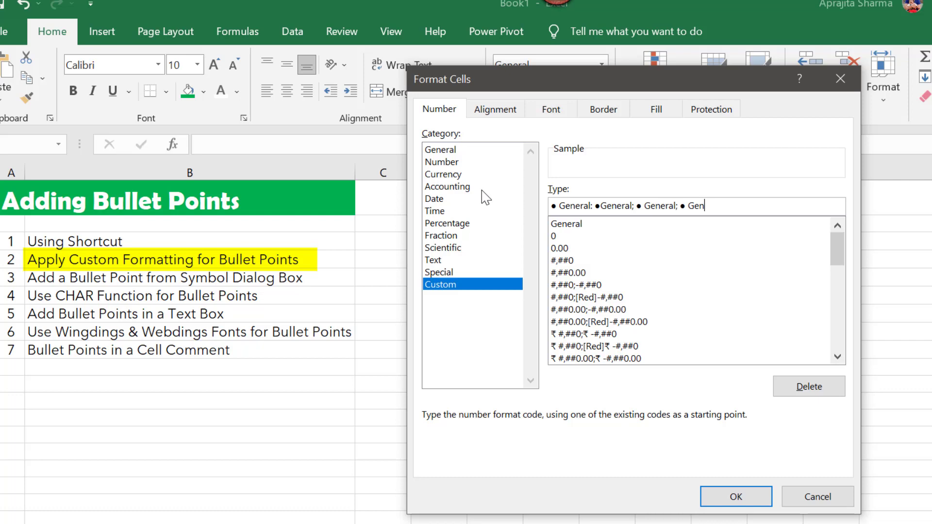
{"action": "left_click", "coordinate": [740, 496]}
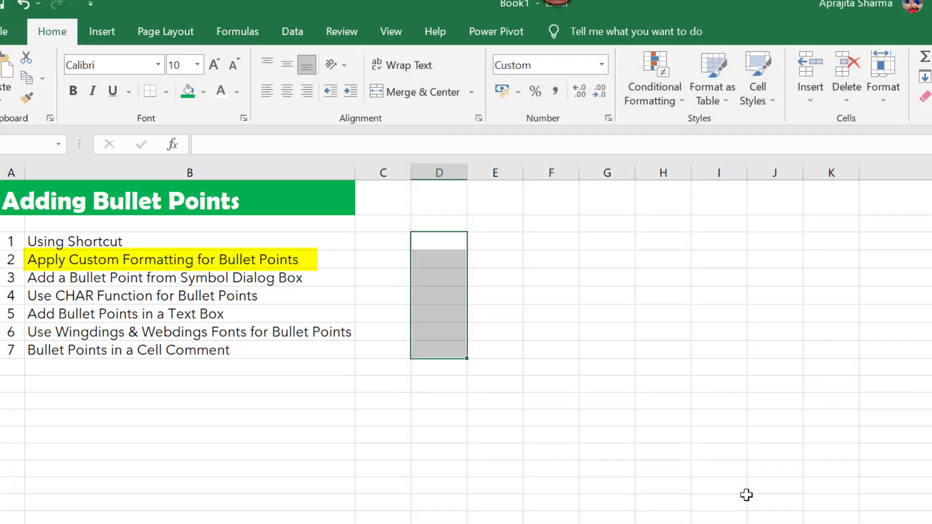
{"action": "key", "text": "shift+BackSpace"}
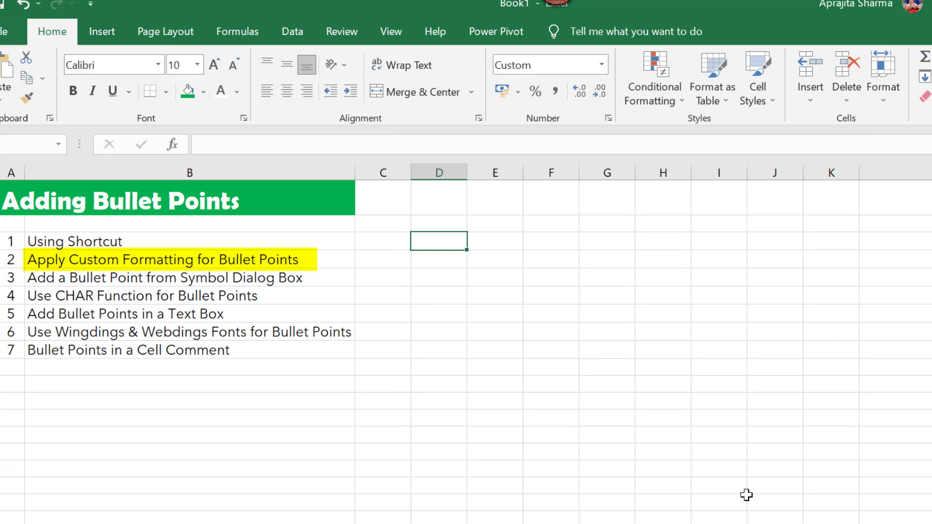
{"action": "type", "text": "How to Insert"}
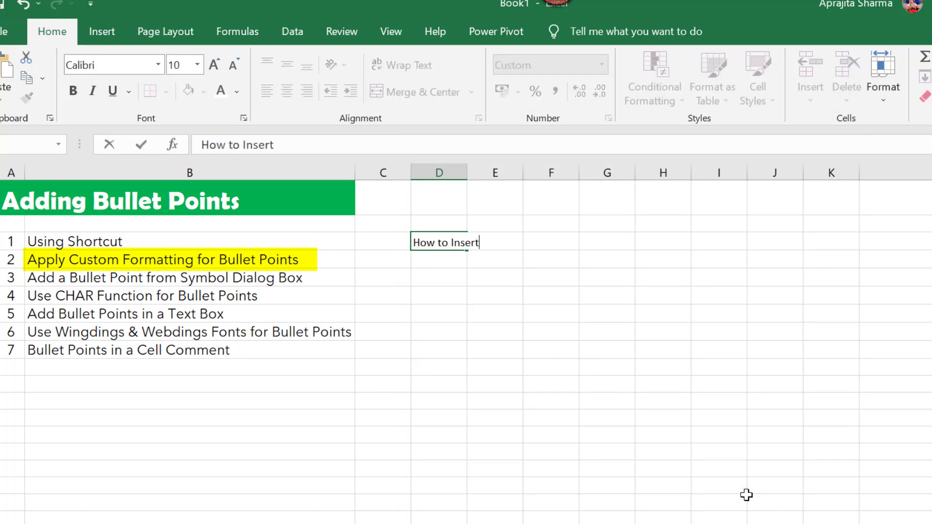
{"action": "type", "text": " a Bullet"}
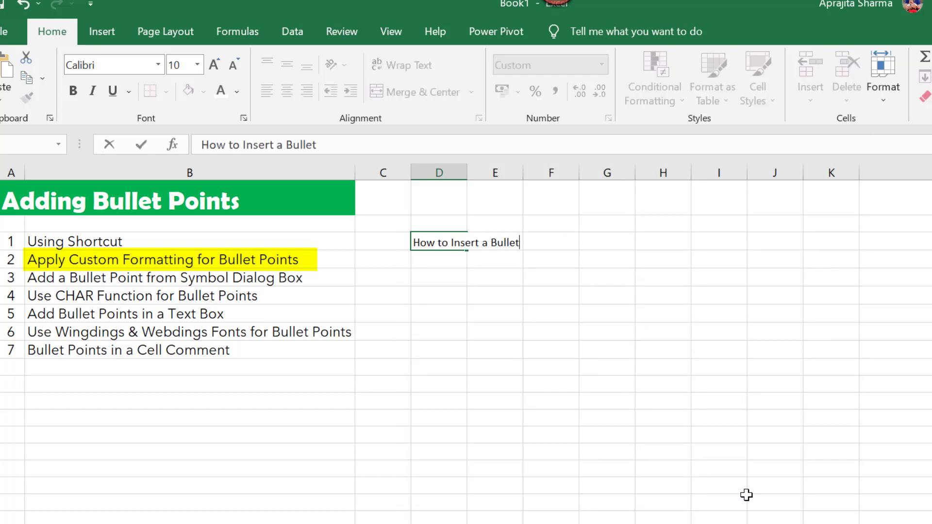
{"action": "key", "text": "Return"}
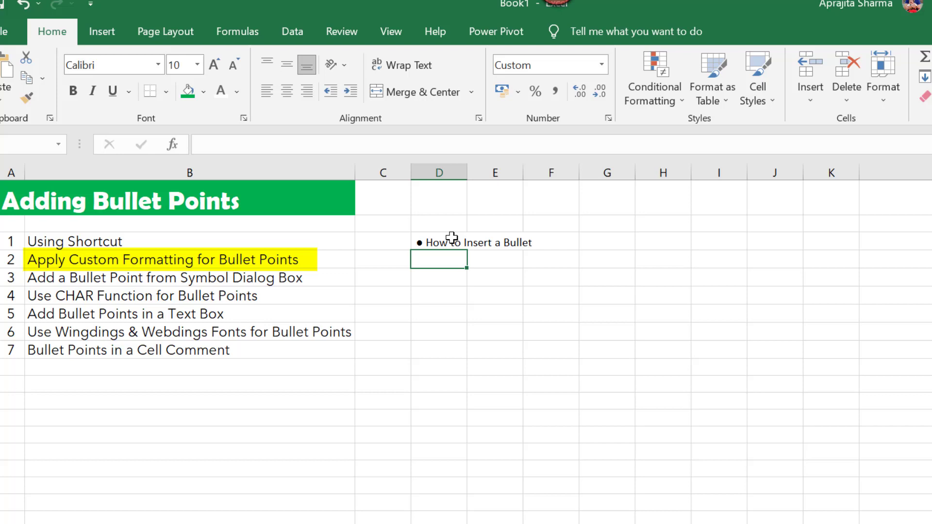
{"action": "type", "text": "123"}
{"action": "key", "text": "Return"}
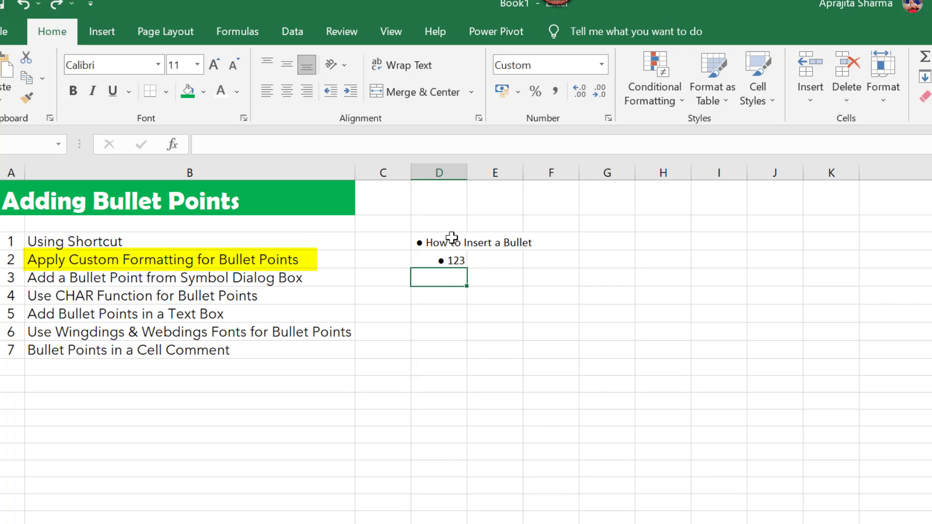
{"action": "type", "text": "0"}
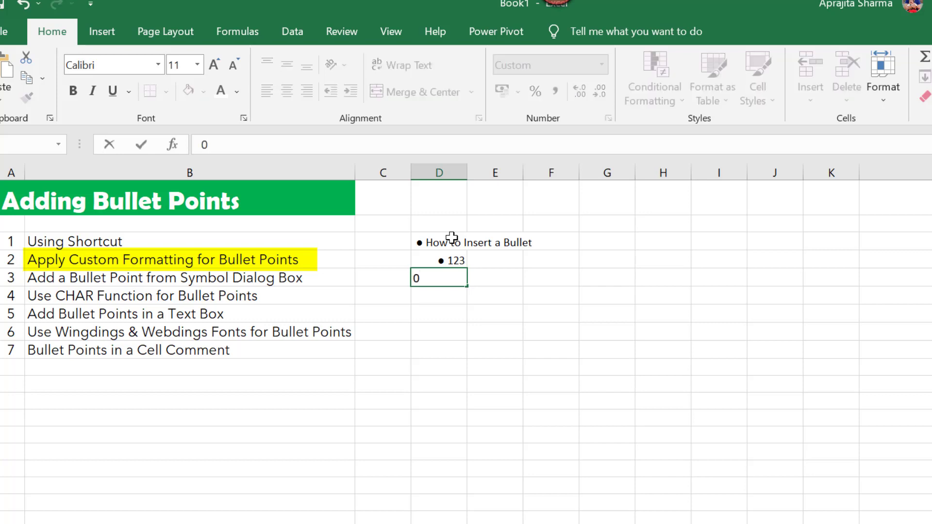
{"action": "key", "text": "Return"}
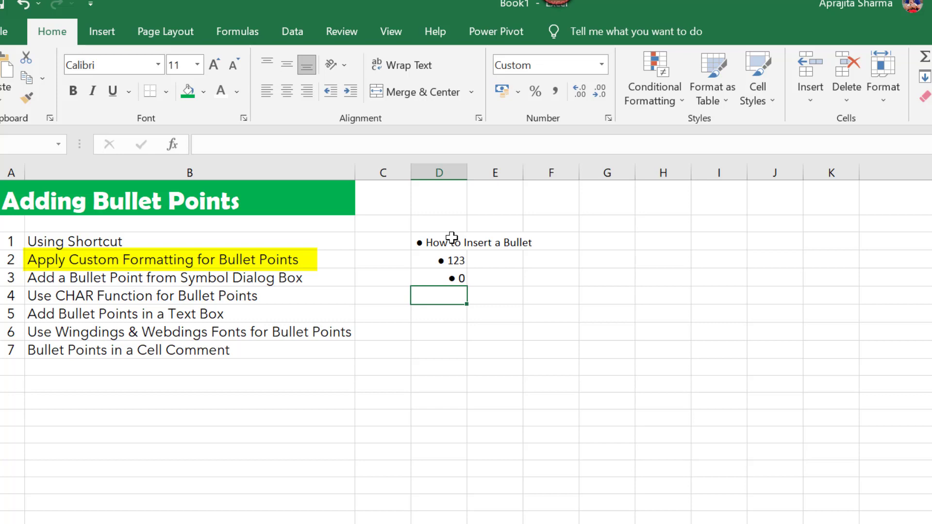
{"action": "key", "text": "shift+Up"}
{"action": "key", "text": "shift+Up"}
{"action": "key", "text": "shift+Up"}
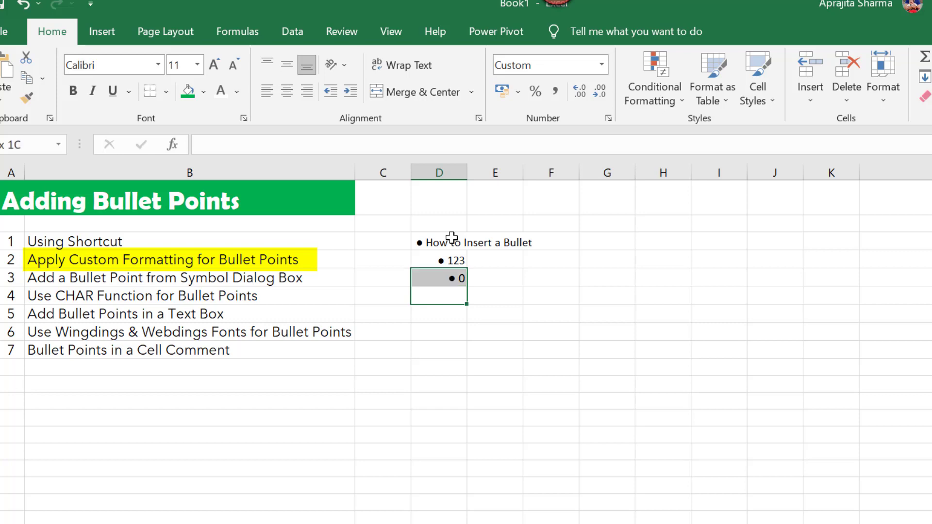
{"action": "key", "text": "Delete"}
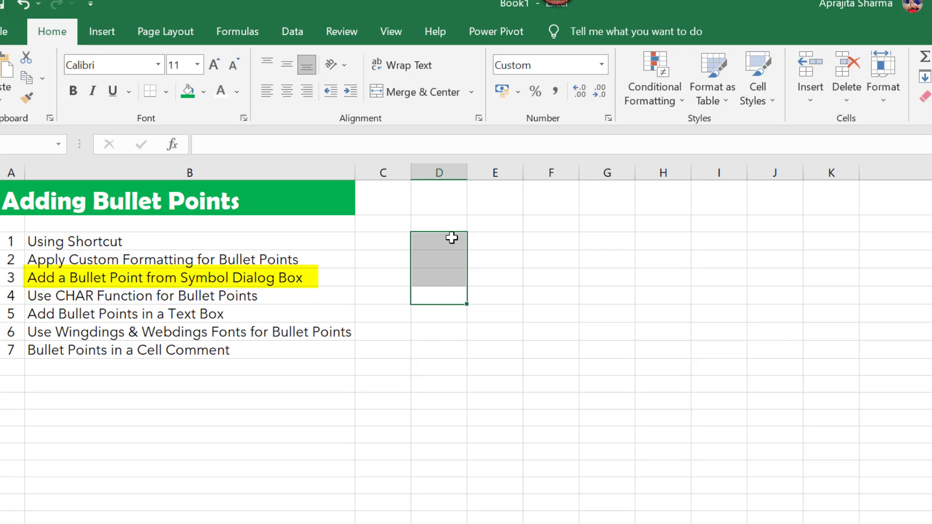
- Select the seven method names in column B
{"action": "left_click", "coordinate": [569, 399]}
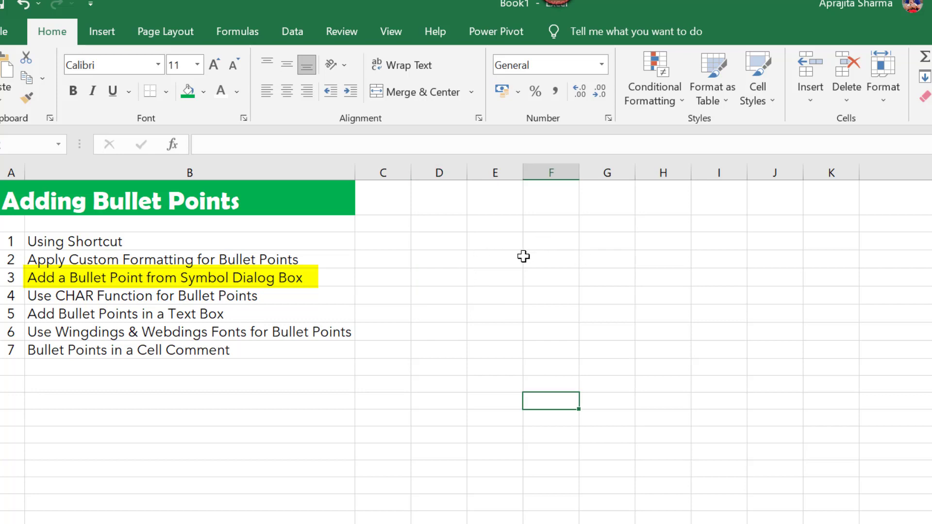
{"action": "left_click", "coordinate": [162, 245]}
{"action": "left_click", "coordinate": [123, 319]}
{"action": "left_click", "coordinate": [107, 391]}
{"action": "left_click", "coordinate": [98, 230]}
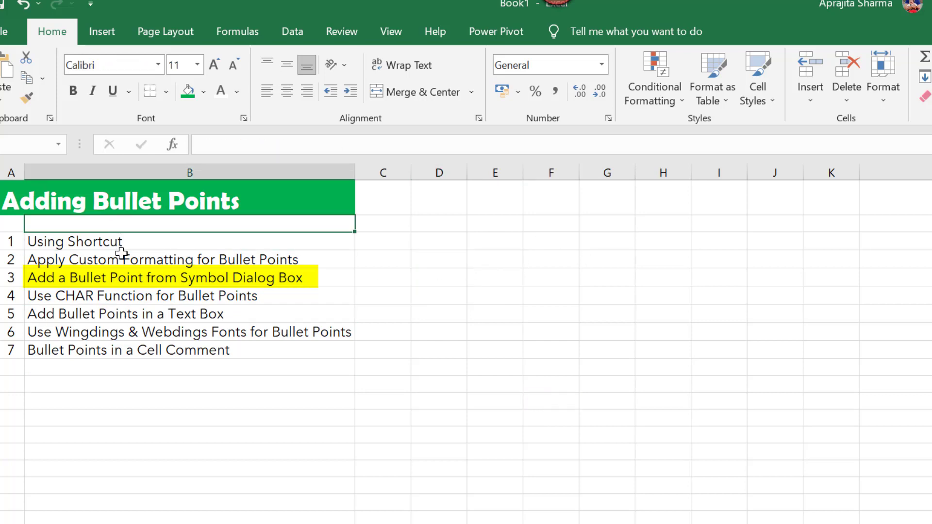
{"action": "left_click_drag", "start_coordinate": [125, 246], "coordinate": [160, 351]}
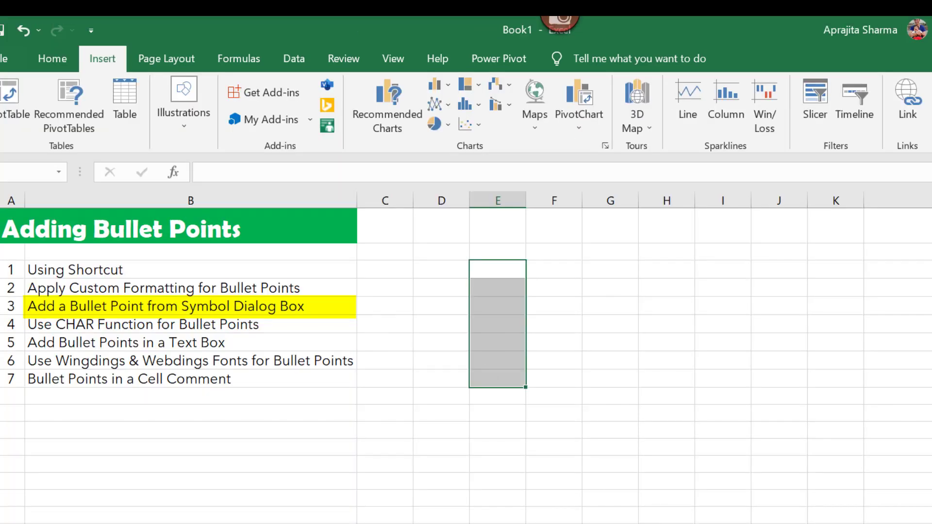
- Insert the White Square (25A1) symbol from the Symbol dialog into cell E3
{"action": "left_click", "coordinate": [884, 94]}
{"action": "left_click", "coordinate": [923, 177]}
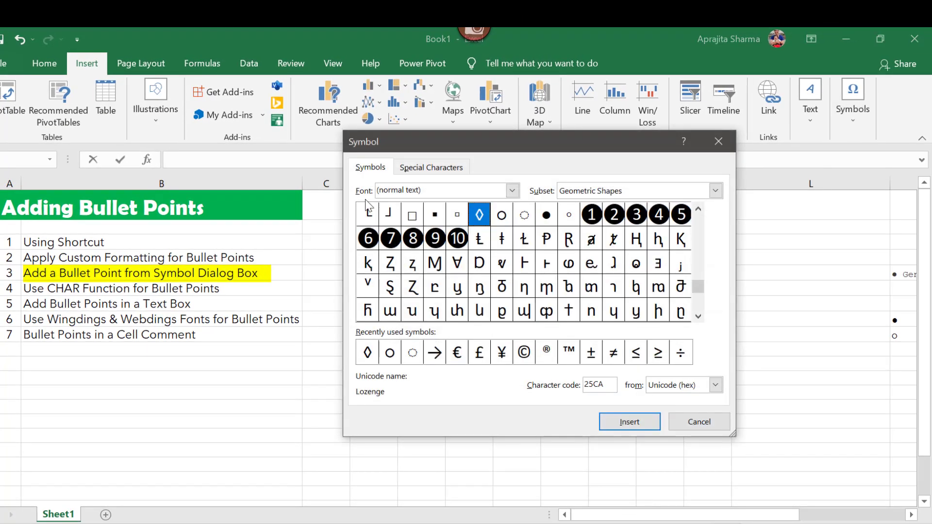
{"action": "left_click", "coordinate": [413, 215]}
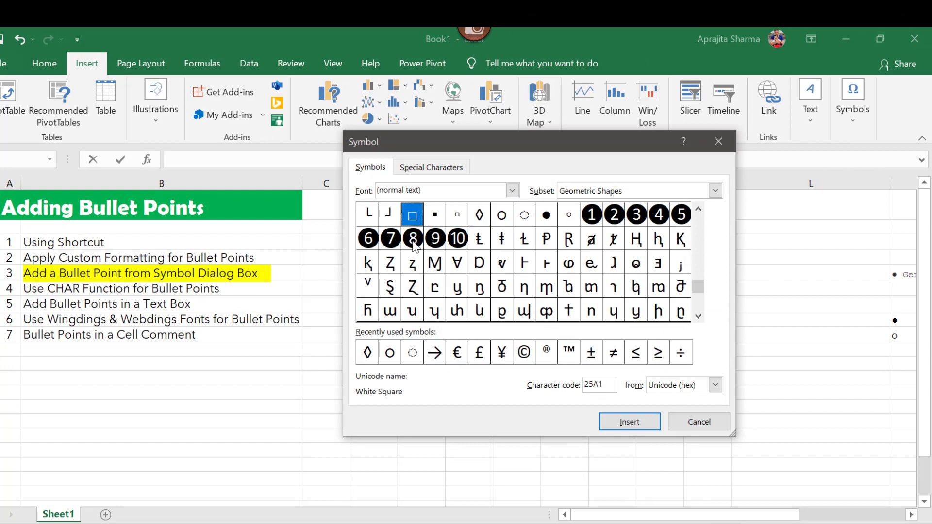
{"action": "left_click", "coordinate": [631, 423]}
{"action": "left_click", "coordinate": [713, 426]}
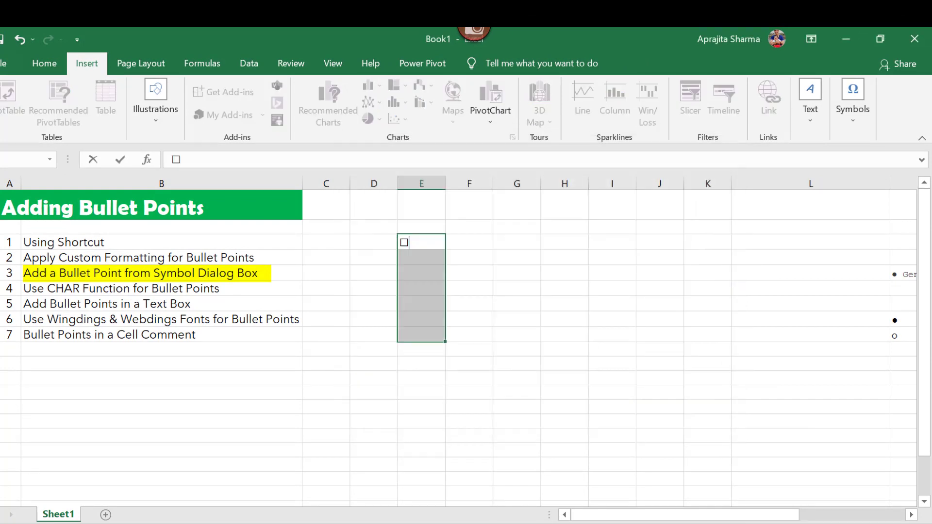
{"action": "left_click", "coordinate": [403, 419]}
{"action": "left_click", "coordinate": [416, 244]}
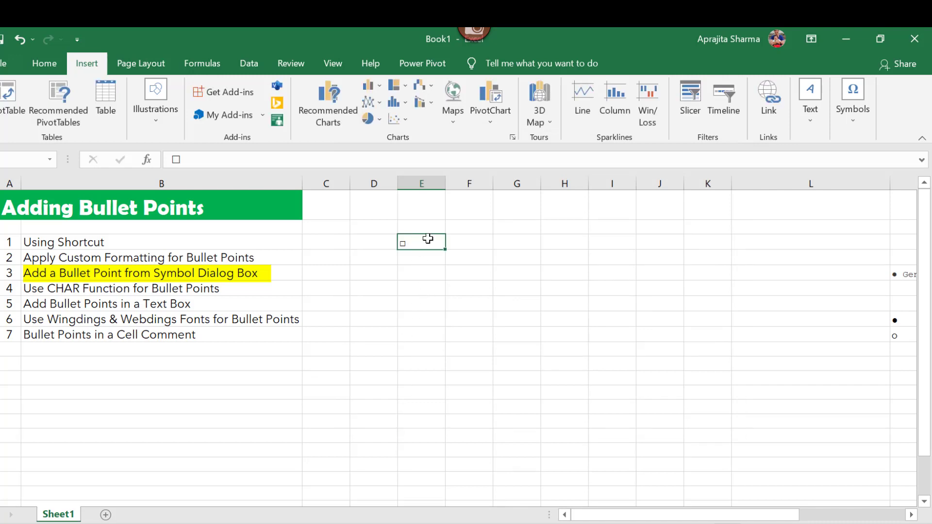
- Complete the bullet cell as '□ Using Shortcut'
{"action": "double_click", "coordinate": [421, 243]}
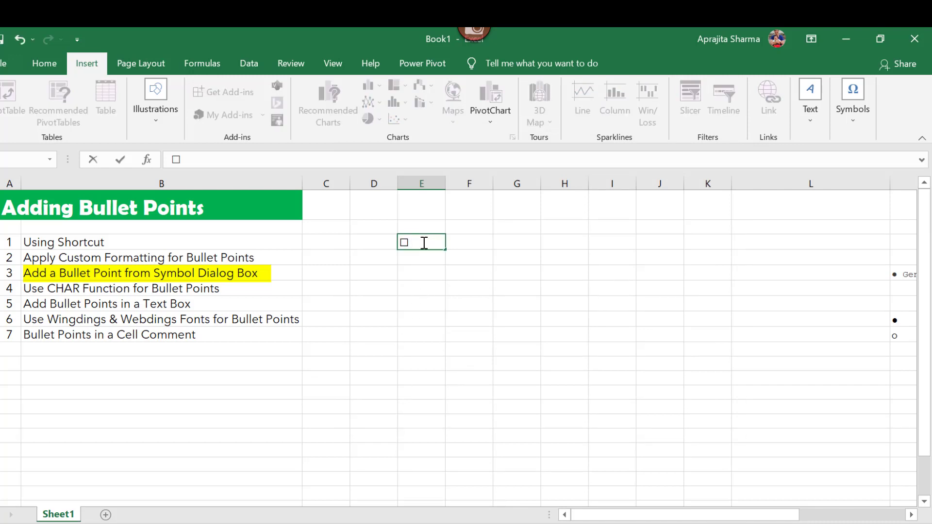
{"action": "type", "text": "Using Shor"}
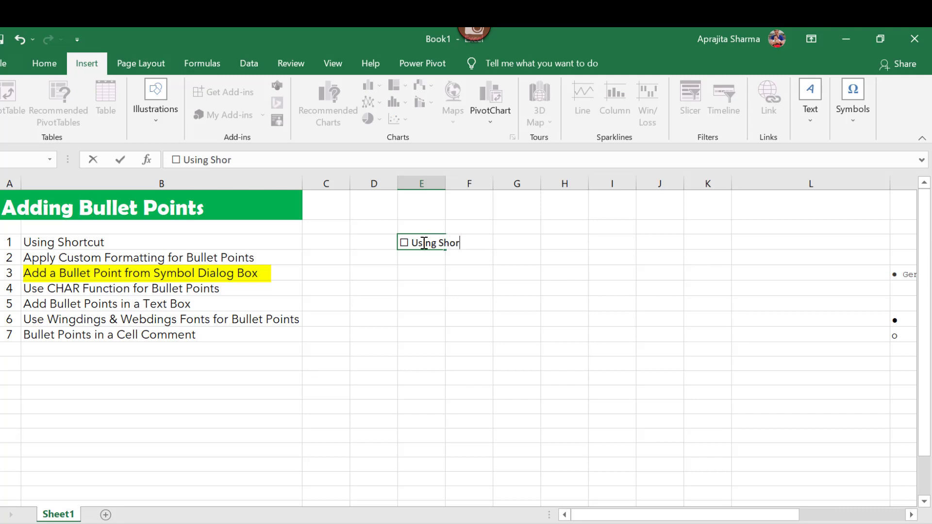
{"action": "type", "text": "tcut"}
{"action": "key", "text": "Return"}
{"action": "left_click", "coordinate": [423, 243]}
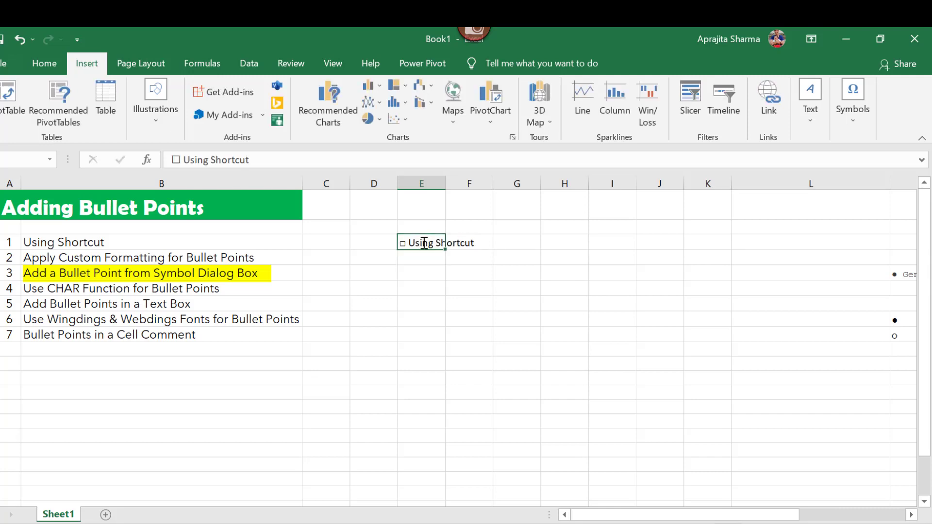
{"action": "key", "text": "Return"}
{"action": "left_click", "coordinate": [424, 243]}
{"action": "left_click_drag", "start_coordinate": [181, 161], "coordinate": [171, 161]}
{"action": "key", "text": "Return"}
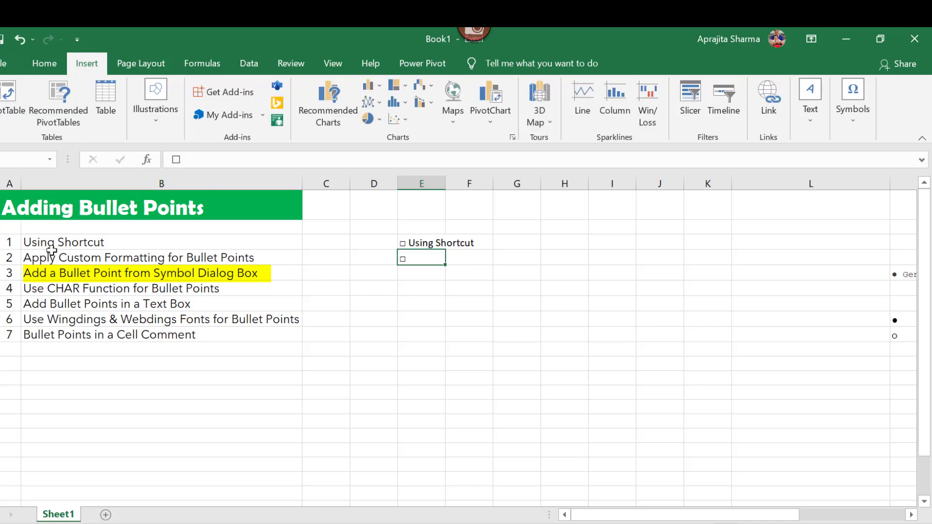
- Copy 'Apply Custom Formatting for Bullet Points' and paste it after a □ in the next cell
{"action": "left_click", "coordinate": [144, 257]}
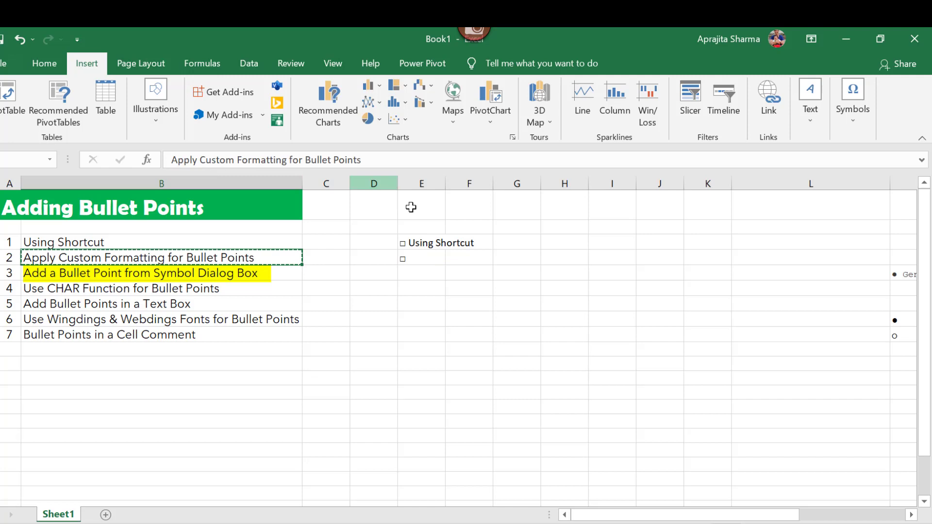
{"action": "triple_click", "coordinate": [247, 160]}
{"action": "key", "text": "ctrl+c"}
{"action": "left_click", "coordinate": [191, 328]}
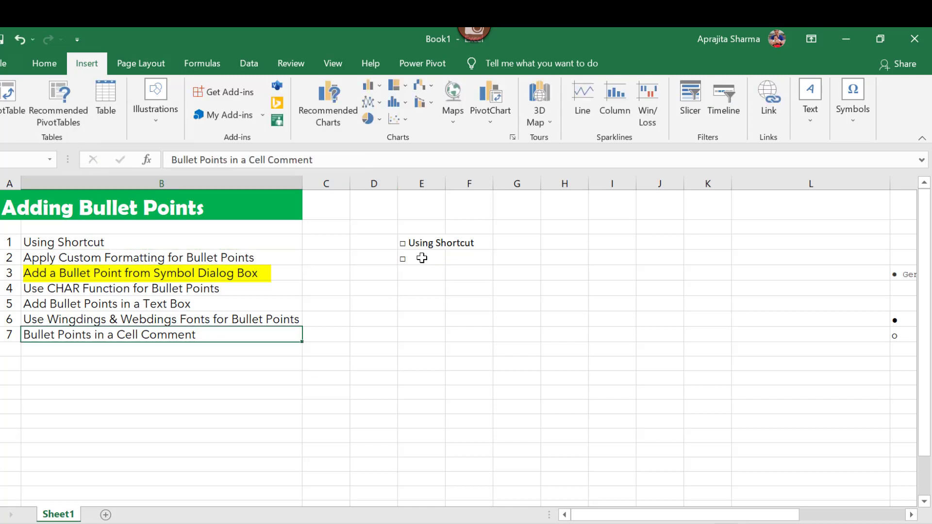
{"action": "left_click", "coordinate": [421, 258]}
{"action": "left_click", "coordinate": [272, 163]}
{"action": "key", "text": "ctrl+v"}
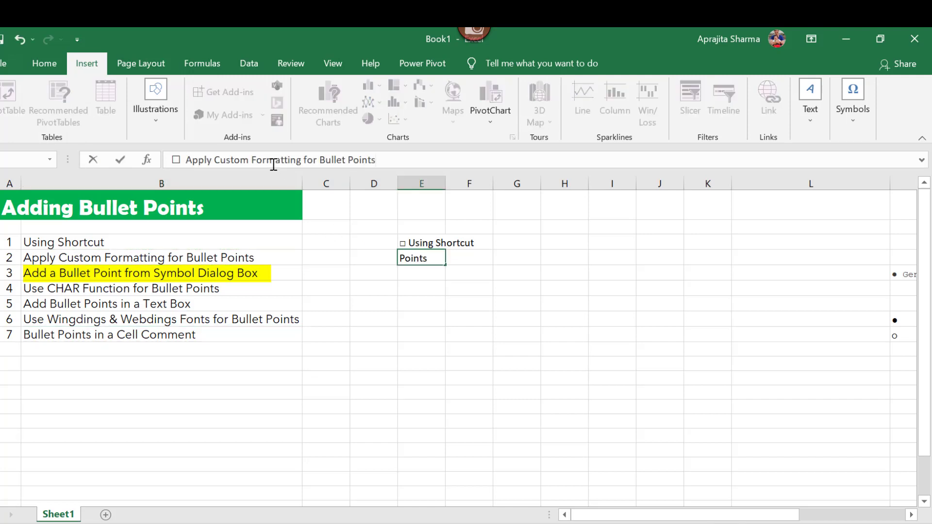
{"action": "key", "text": "Return"}
- Clear the two bulleted cells, undo the clearing, and review them
{"action": "left_click", "coordinate": [277, 243]}
{"action": "left_click_drag", "start_coordinate": [429, 240], "coordinate": [429, 253]}
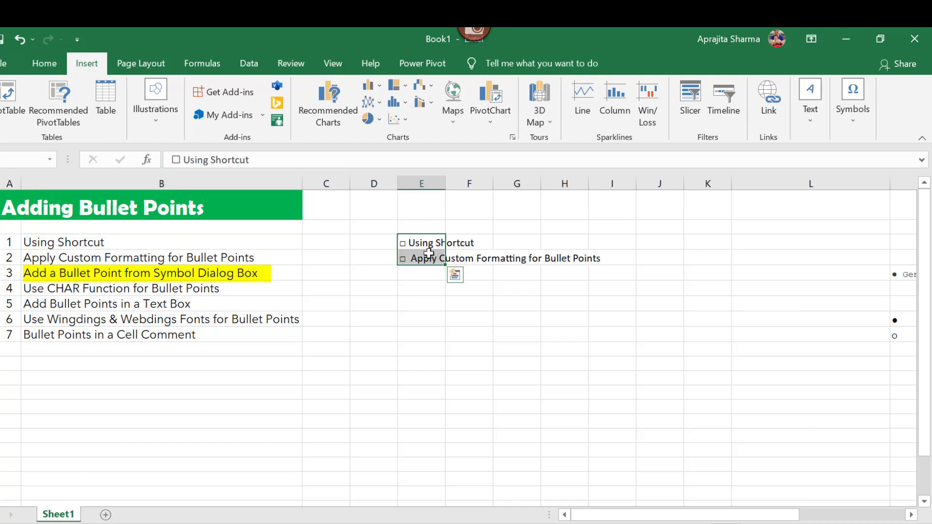
{"action": "key", "text": "Delete"}
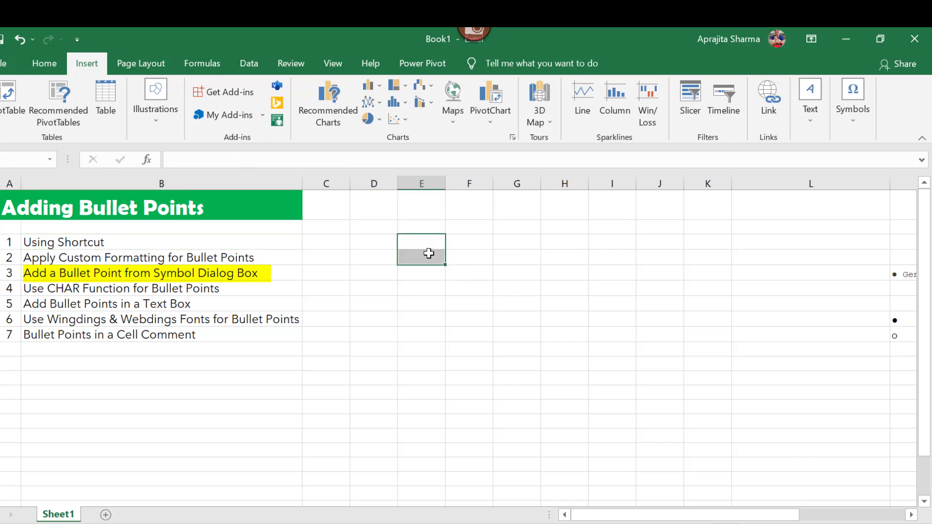
{"action": "key", "text": "ctrl+z"}
{"action": "left_click", "coordinate": [429, 253]}
{"action": "key", "text": "Up"}
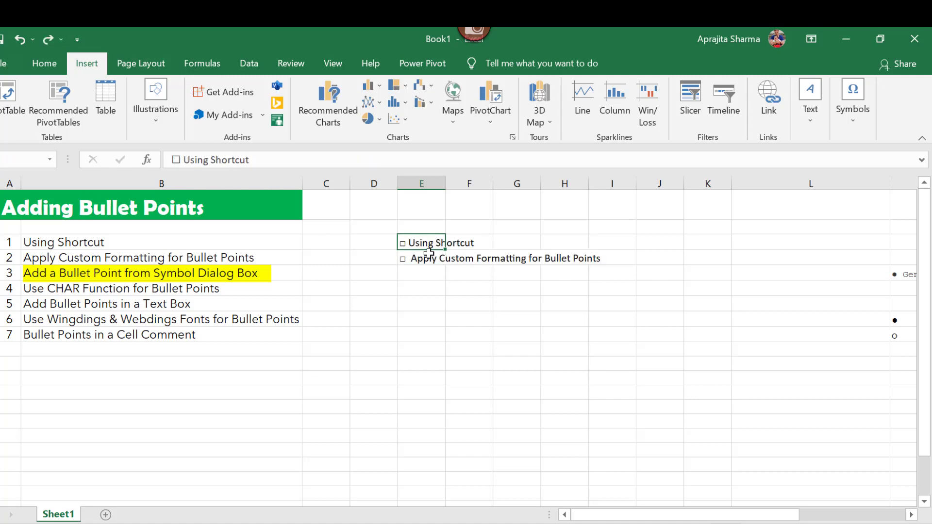
{"action": "left_click", "coordinate": [406, 279]}
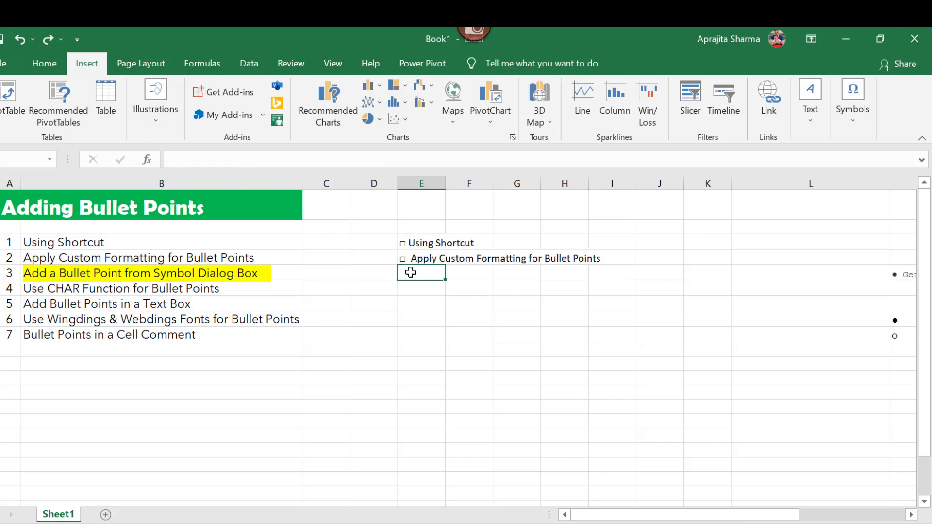
{"action": "left_click", "coordinate": [409, 259]}
{"action": "left_click", "coordinate": [186, 160]}
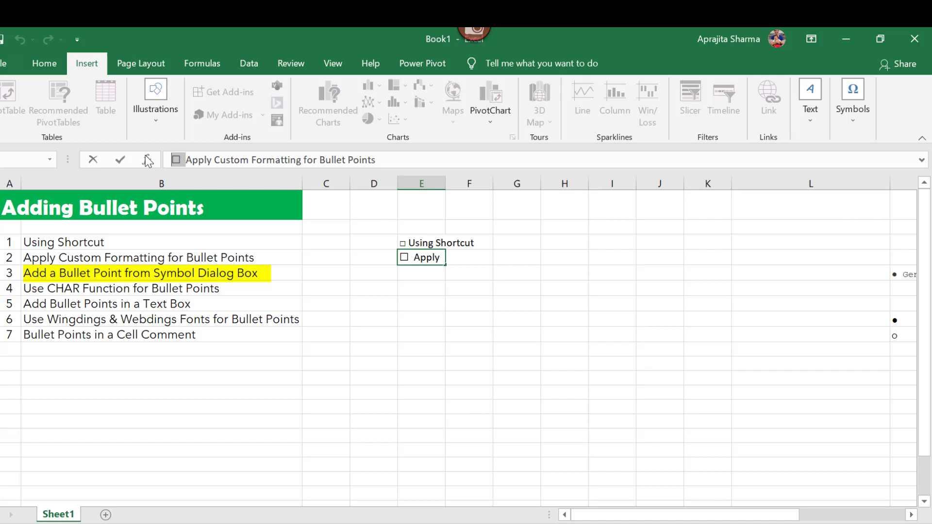
- Enter a lone □ in E5 and start a formula beside it referencing E5
{"action": "left_click", "coordinate": [407, 275]}
{"action": "double_click", "coordinate": [410, 277]}
{"action": "type", "text": "□"}
{"action": "key", "text": "Return"}
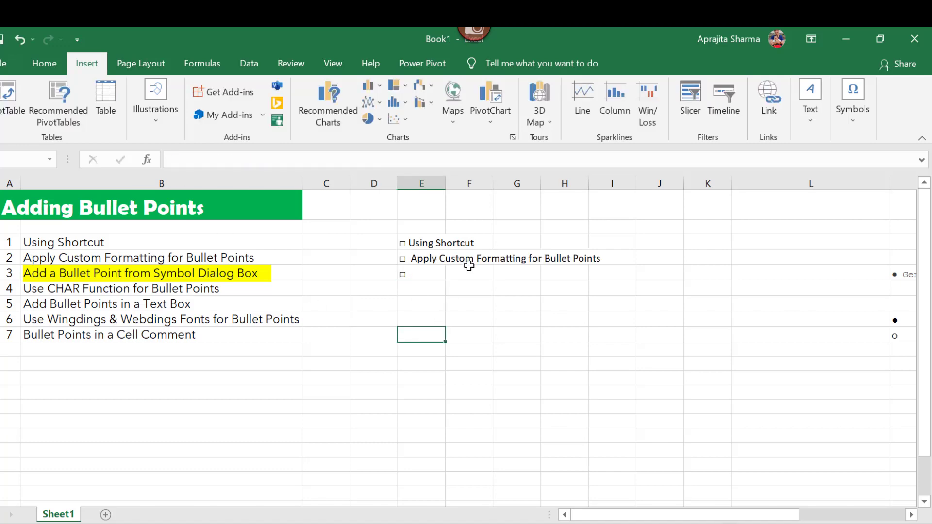
{"action": "left_click", "coordinate": [472, 273]}
{"action": "type", "text": "="}
{"action": "key", "text": "Left"}
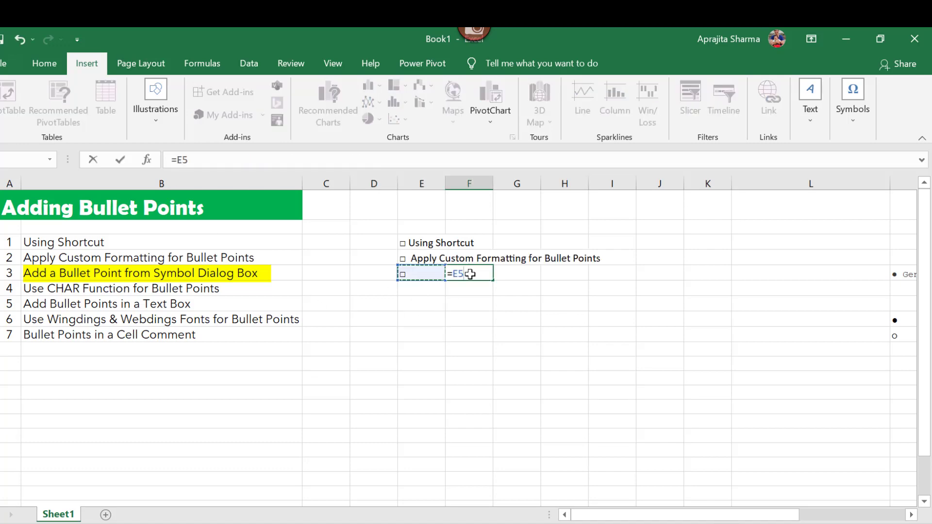
- Finish the =E5&B5 bullet-plus-item formula and try editing a reference to row 4
{"action": "type", "text": "&"}
{"action": "key", "text": "Left"}
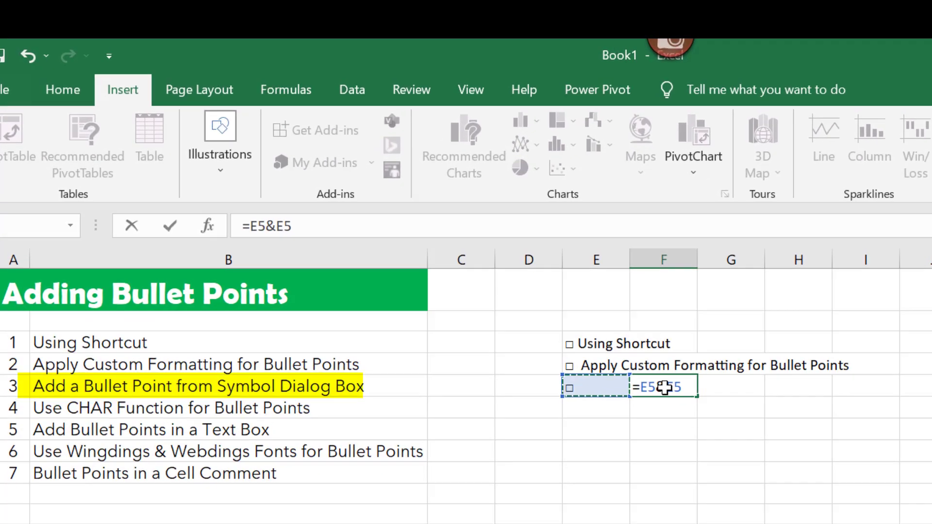
{"action": "key", "text": "Left"}
{"action": "key", "text": "Left"}
{"action": "key", "text": "Left"}
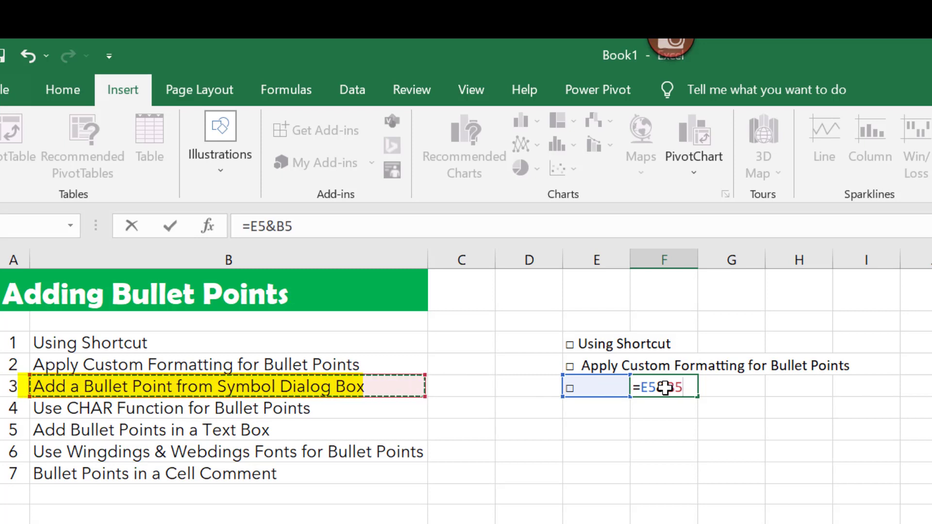
{"action": "key", "text": "Return"}
{"action": "left_click", "coordinate": [664, 387]}
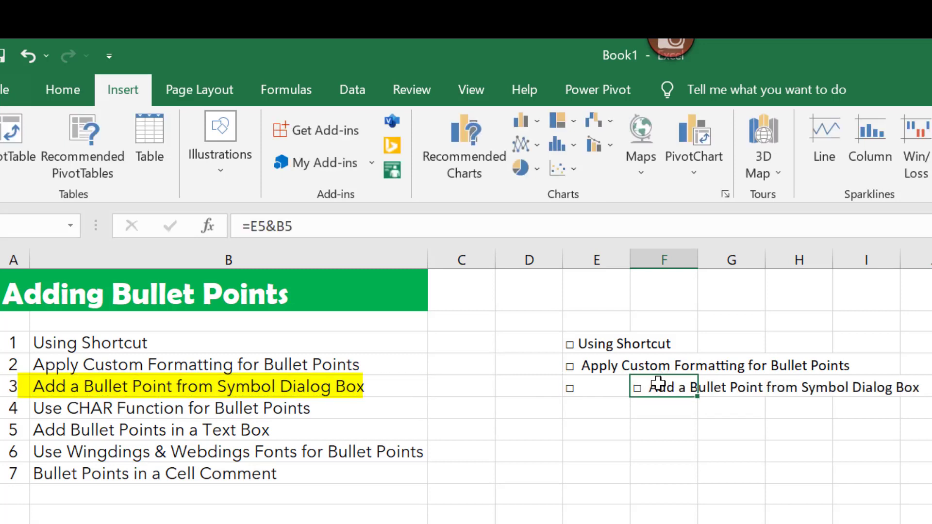
{"action": "left_click", "coordinate": [257, 227]}
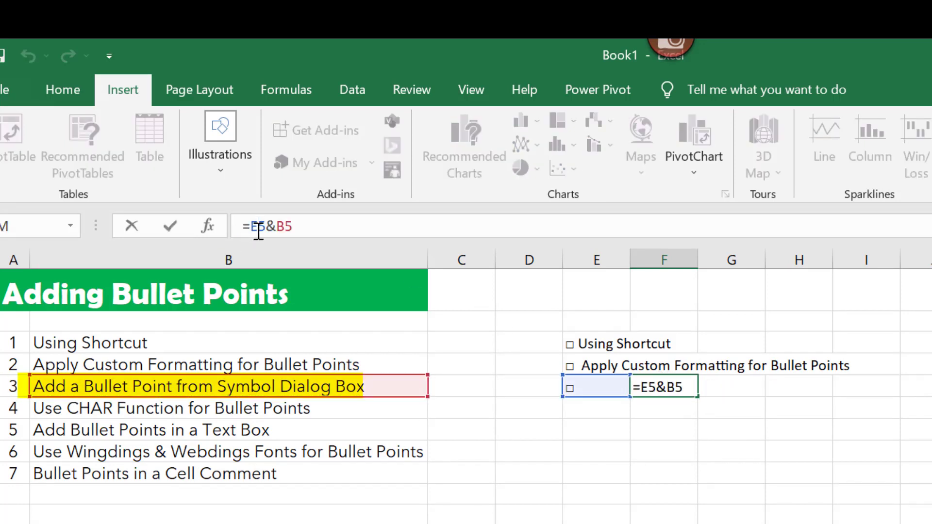
{"action": "type", "text": "4"}
{"action": "key", "text": "Return"}
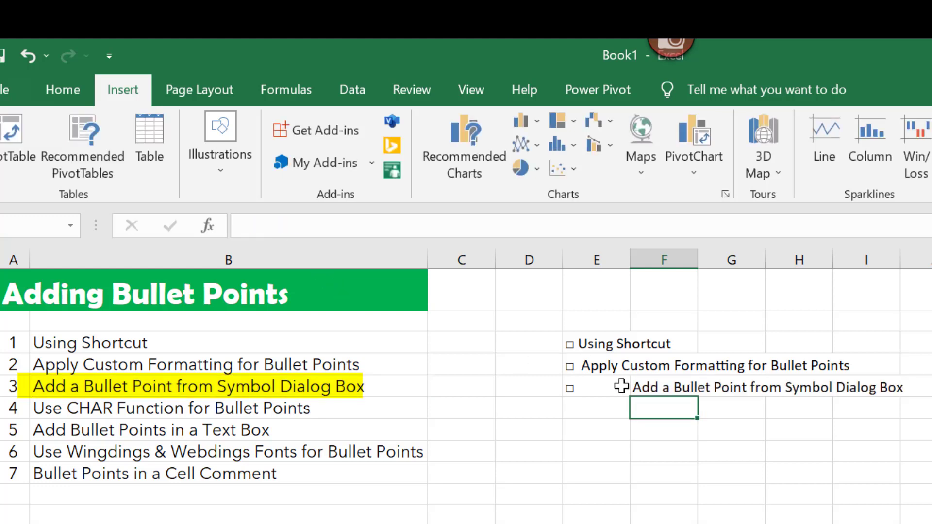
- Undo the edit, make the bullet reference absolute with F4, and fill the formula down
{"action": "left_click", "coordinate": [652, 386]}
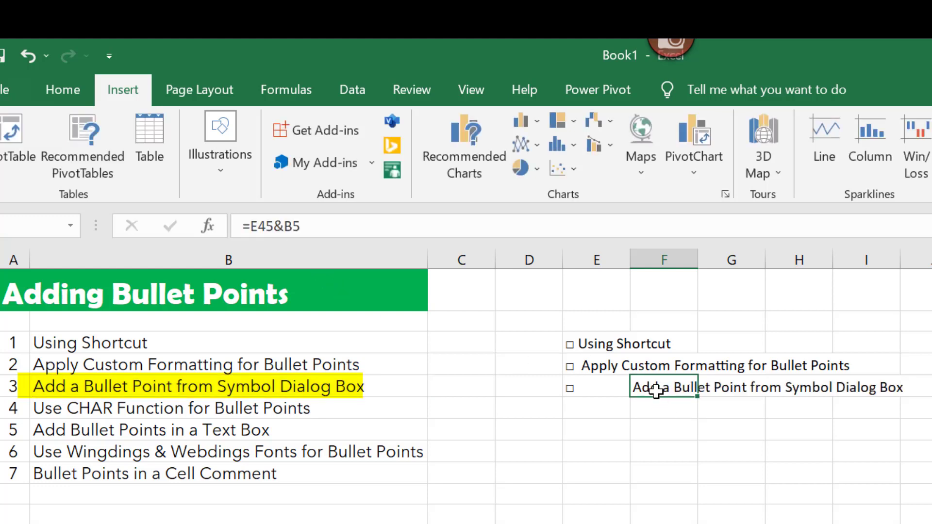
{"action": "key", "text": "ctrl+z"}
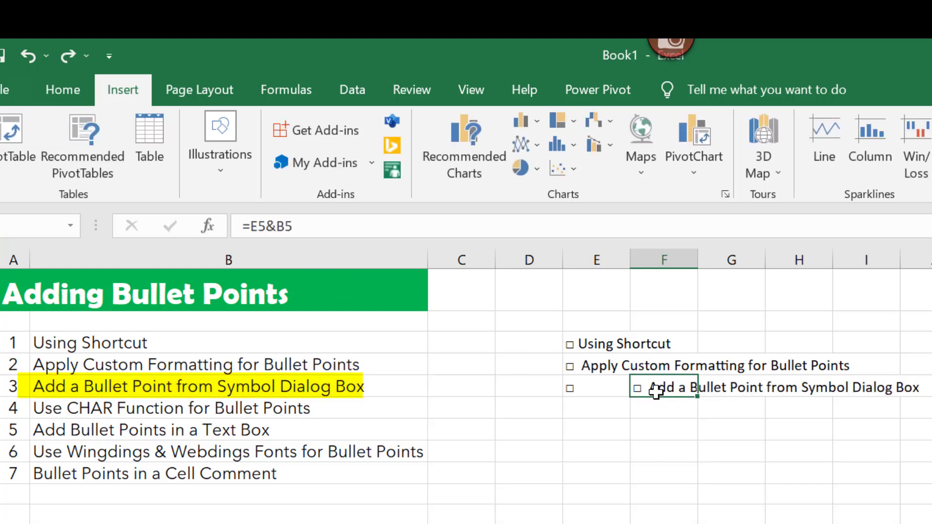
{"action": "left_click", "coordinate": [258, 226]}
{"action": "key", "text": "F4"}
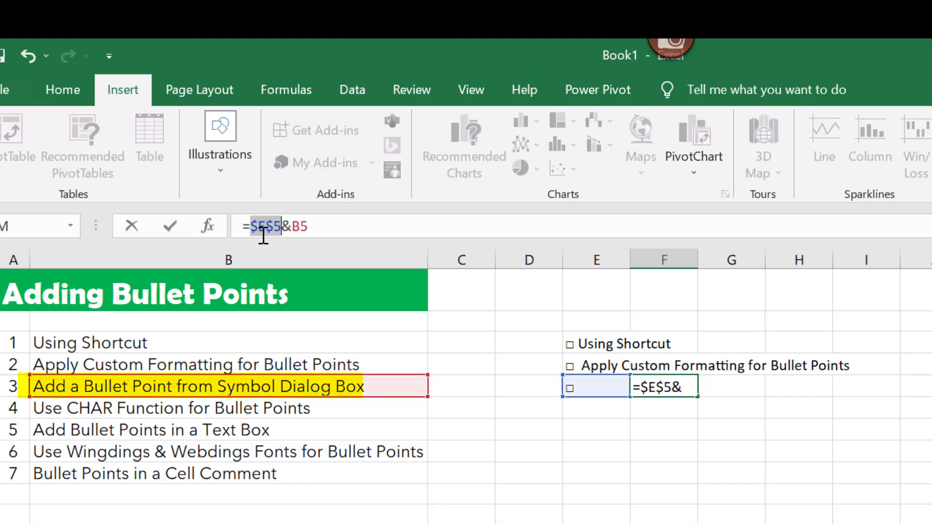
{"action": "key", "text": "Return"}
{"action": "left_click", "coordinate": [635, 387]}
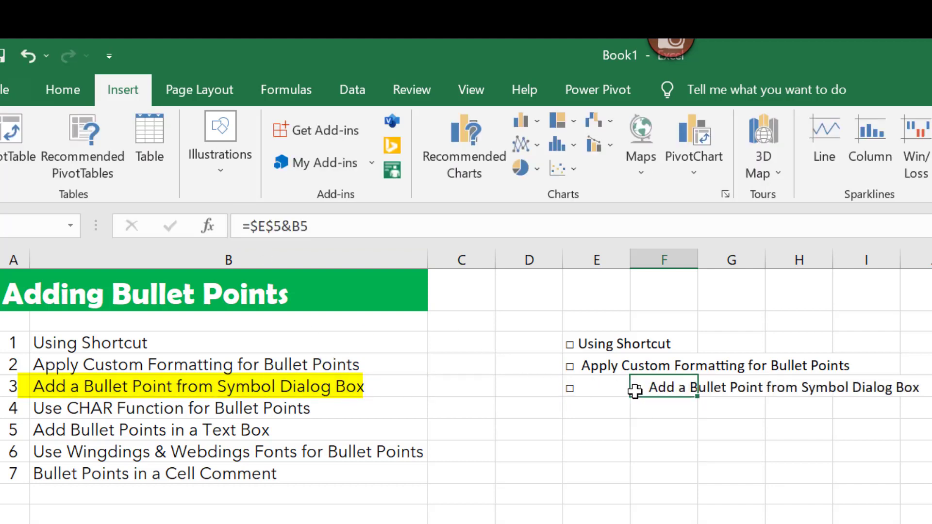
{"action": "left_click_drag", "start_coordinate": [697, 397], "coordinate": [691, 502]}
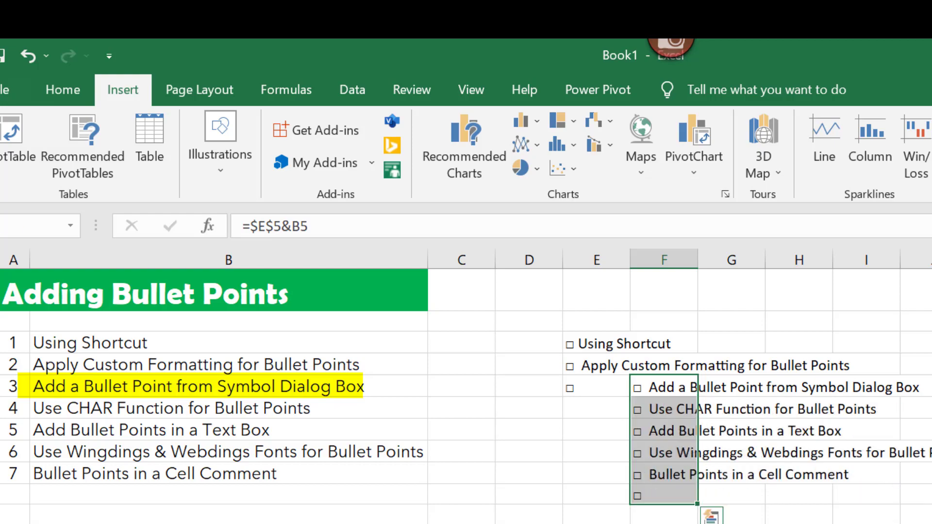
- Inspect the filled formulas and the bullet-only cell
{"action": "left_click", "coordinate": [663, 494]}
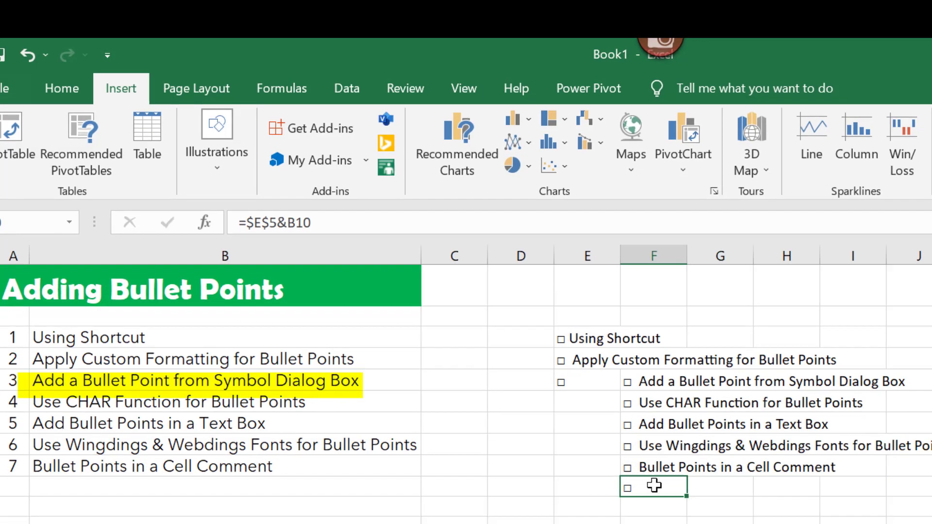
{"action": "double_click", "coordinate": [663, 494]}
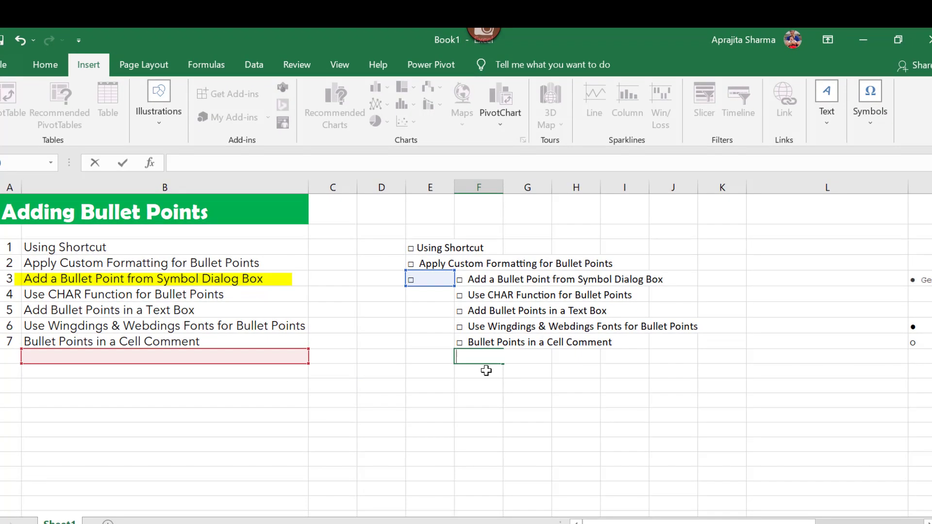
{"action": "key", "text": "Escape"}
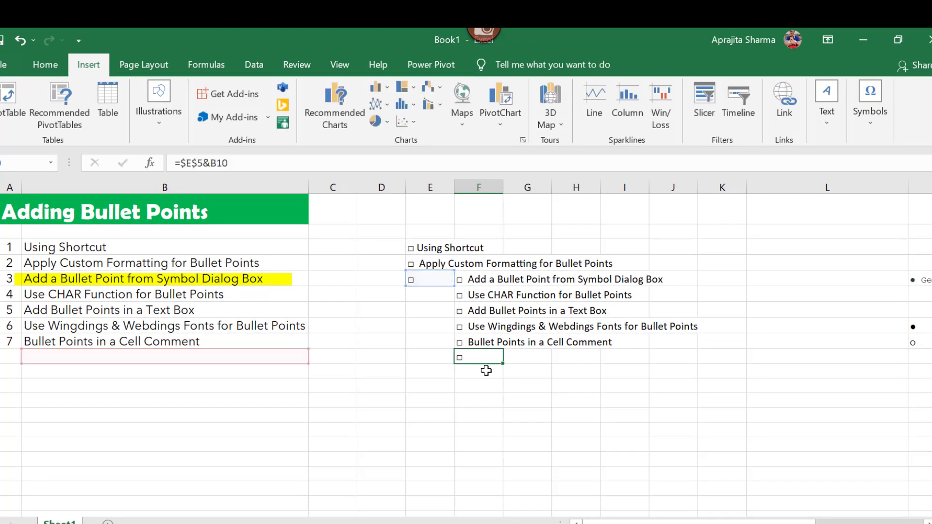
{"action": "left_click", "coordinate": [510, 324]}
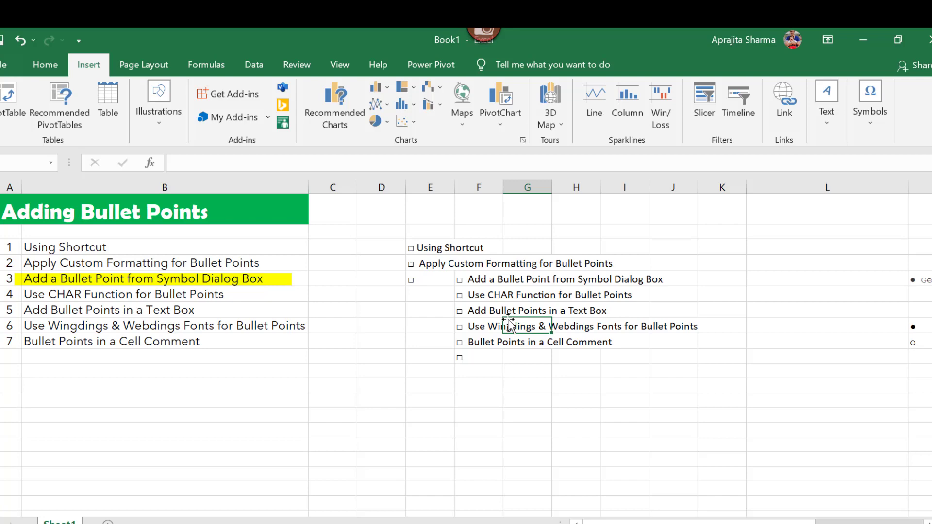
{"action": "left_click", "coordinate": [439, 235]}
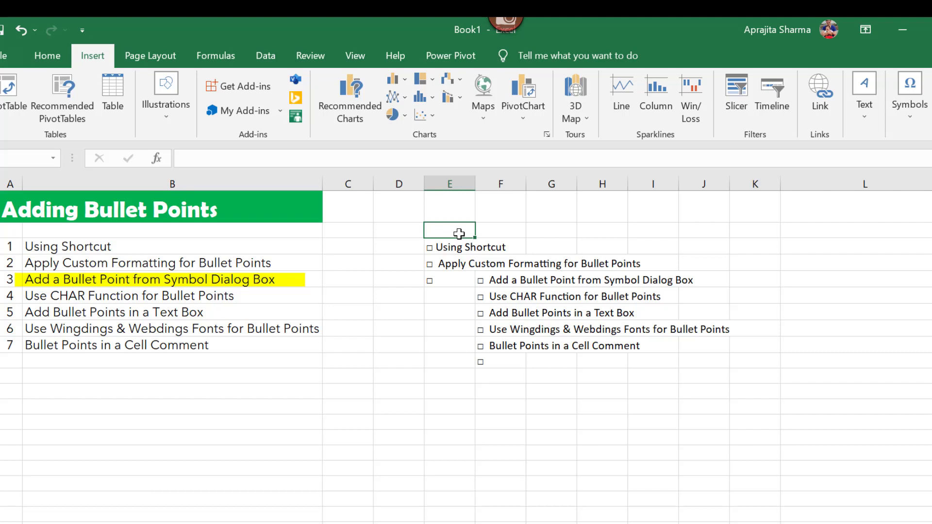
{"action": "left_click", "coordinate": [514, 279]}
{"action": "left_click", "coordinate": [444, 284]}
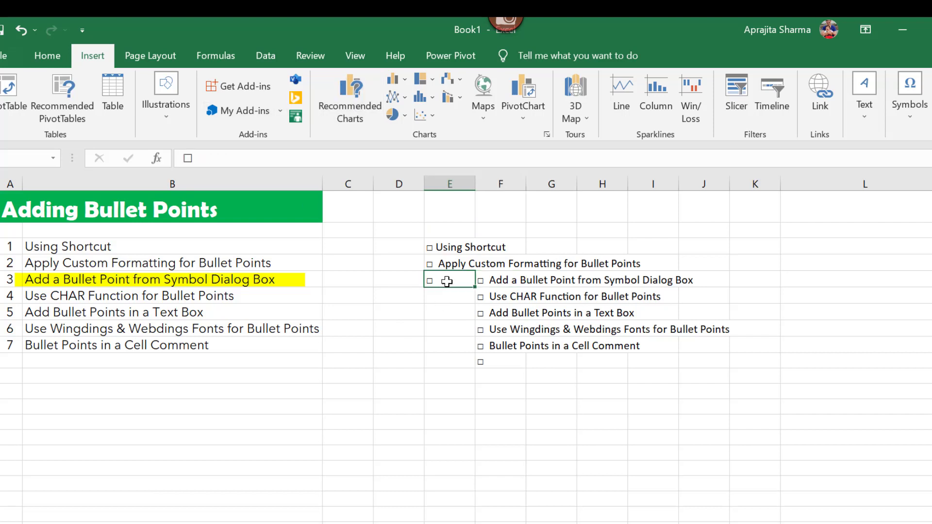
- Select the whole symbol-bullet demo area in columns E–G and clear it
{"action": "left_click_drag", "start_coordinate": [513, 285], "coordinate": [509, 345]}
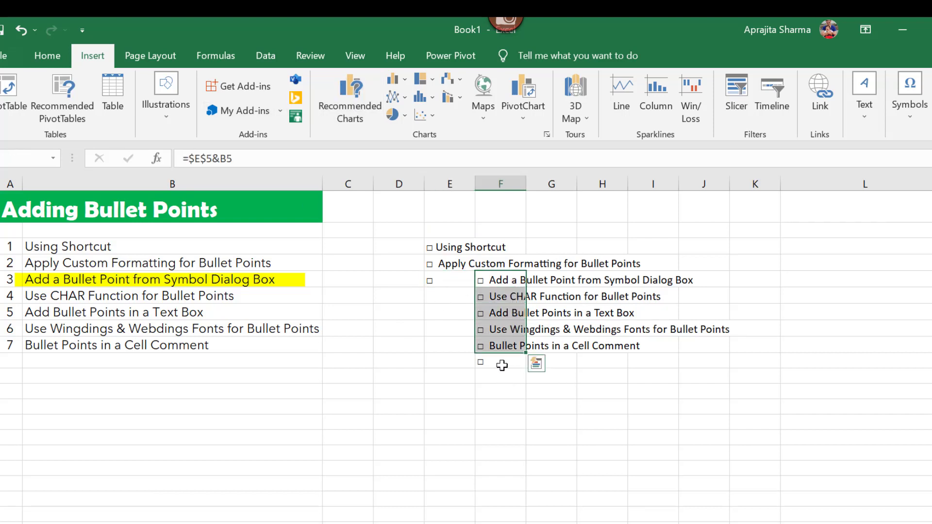
{"action": "left_click_drag", "start_coordinate": [445, 245], "coordinate": [576, 424]}
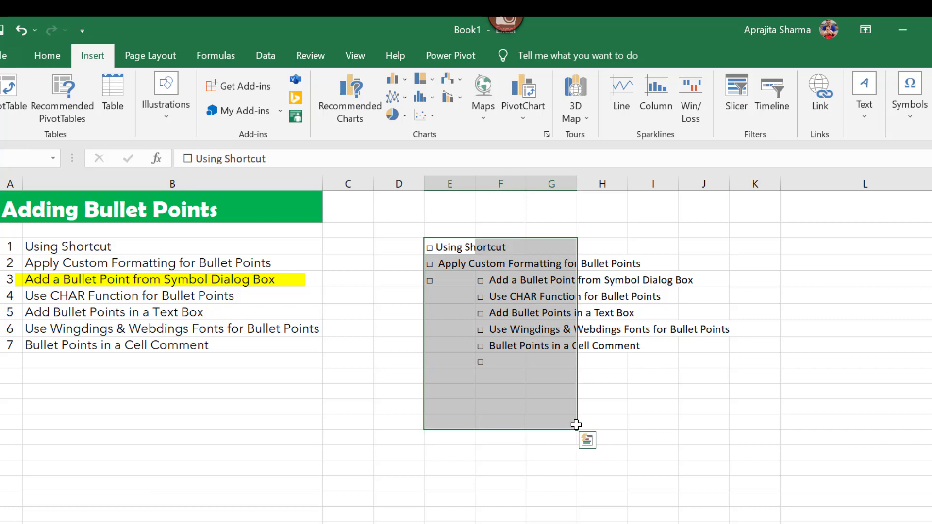
{"action": "key", "text": "Delete"}
{"action": "left_click", "coordinate": [603, 296]}
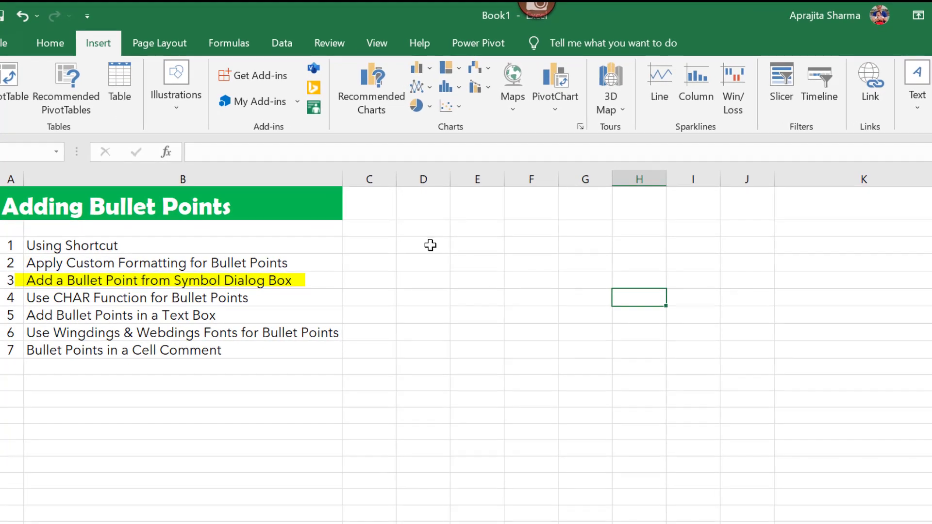
- Make the word CHAR bold in the fourth method's text
{"action": "left_click", "coordinate": [399, 246]}
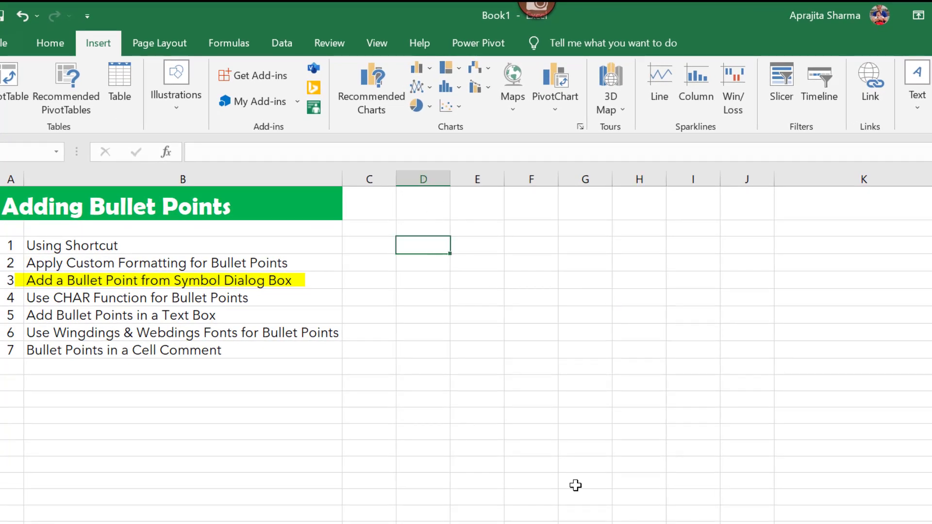
{"action": "left_click", "coordinate": [194, 297]}
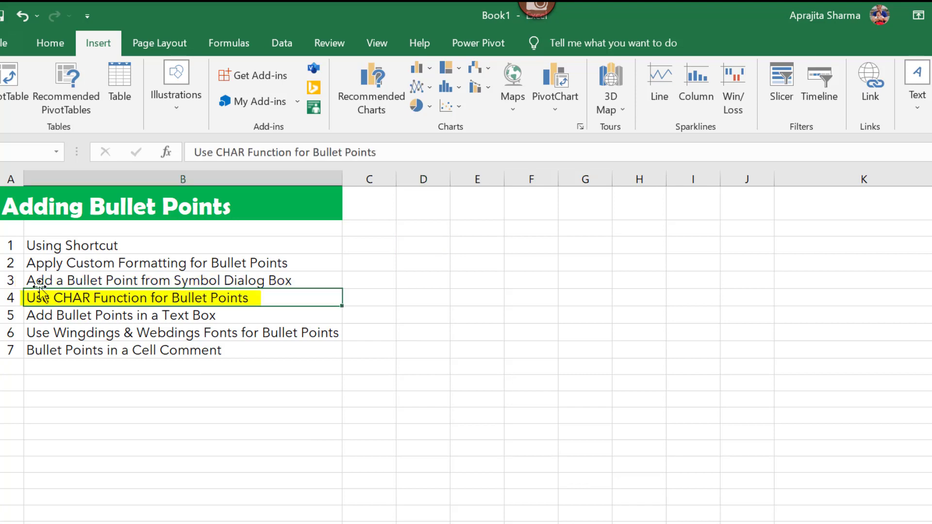
{"action": "left_click_drag", "start_coordinate": [216, 152], "coordinate": [238, 153]}
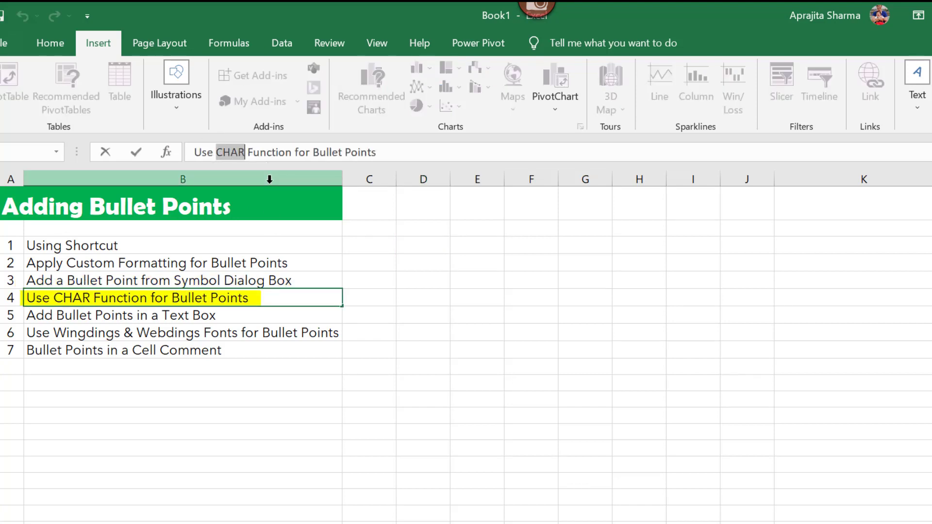
{"action": "key", "text": "ctrl+b"}
{"action": "left_click", "coordinate": [359, 447]}
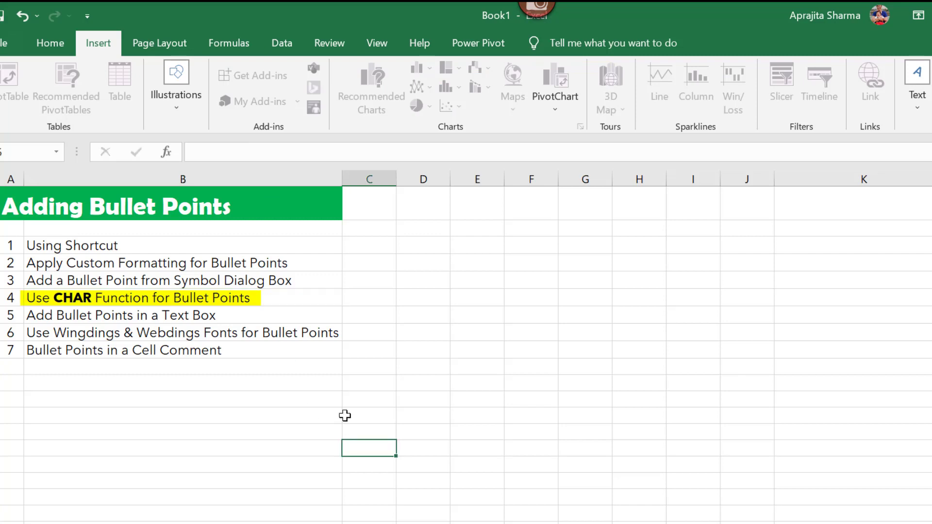
- Build the formula =CHAR(149) & " " & the Using Shortcut cell in column D
{"action": "left_click", "coordinate": [421, 245]}
{"action": "type", "text": "=ch"}
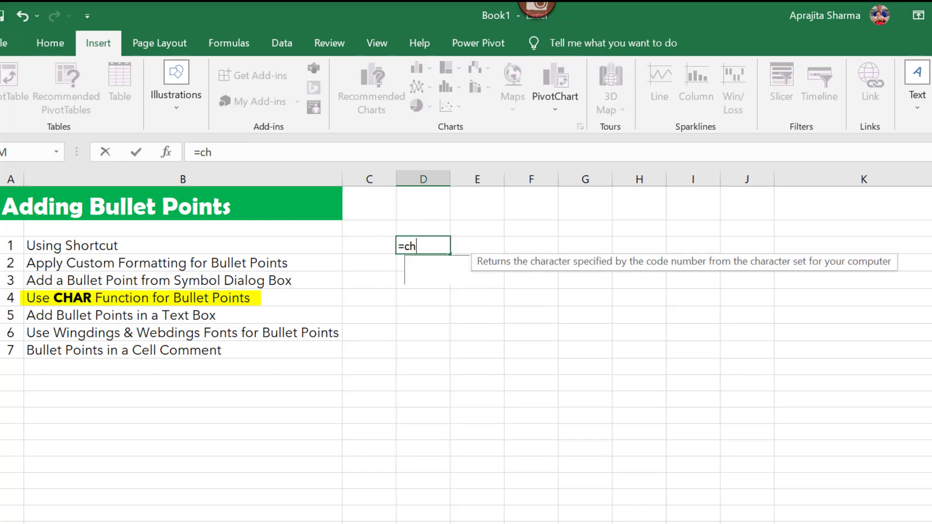
{"action": "type", "text": "ar(149)"}
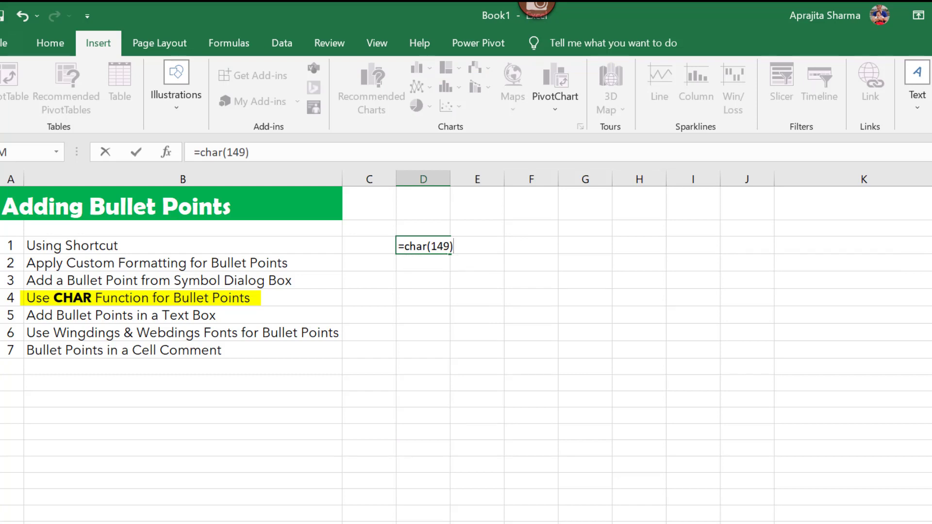
{"action": "key", "text": "Return"}
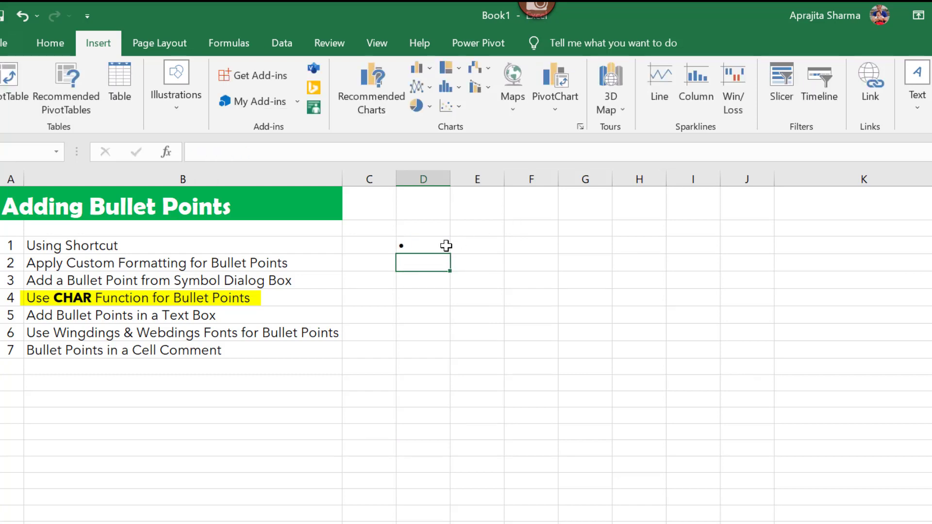
{"action": "left_click", "coordinate": [439, 245]}
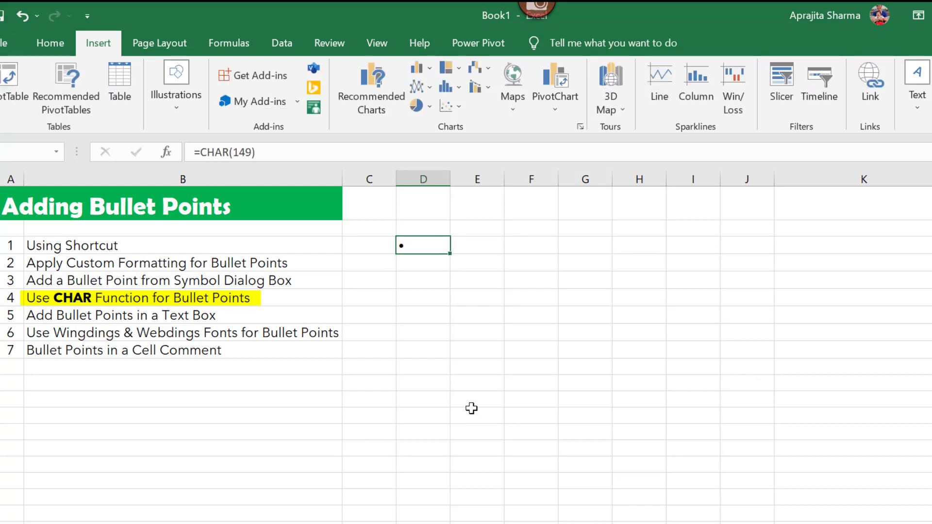
{"action": "type", "text": "=char("}
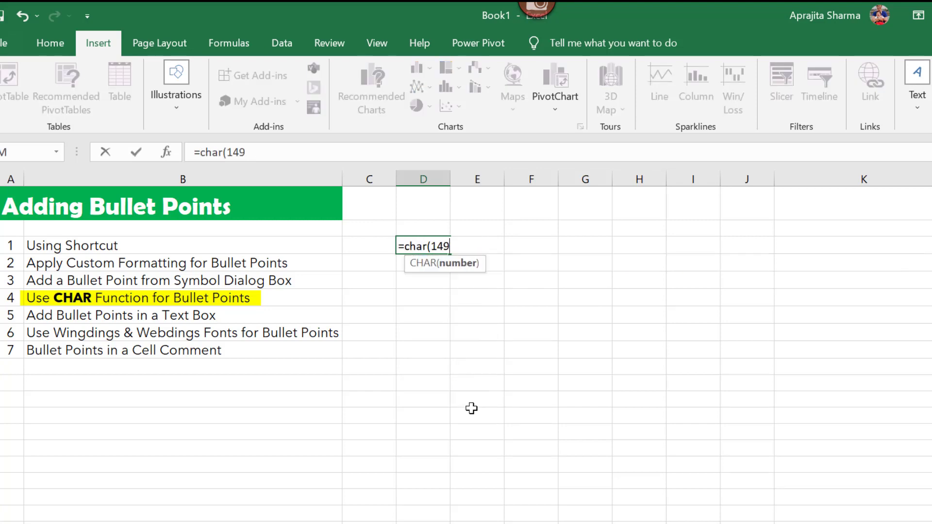
{"action": "type", "text": "149) &"}
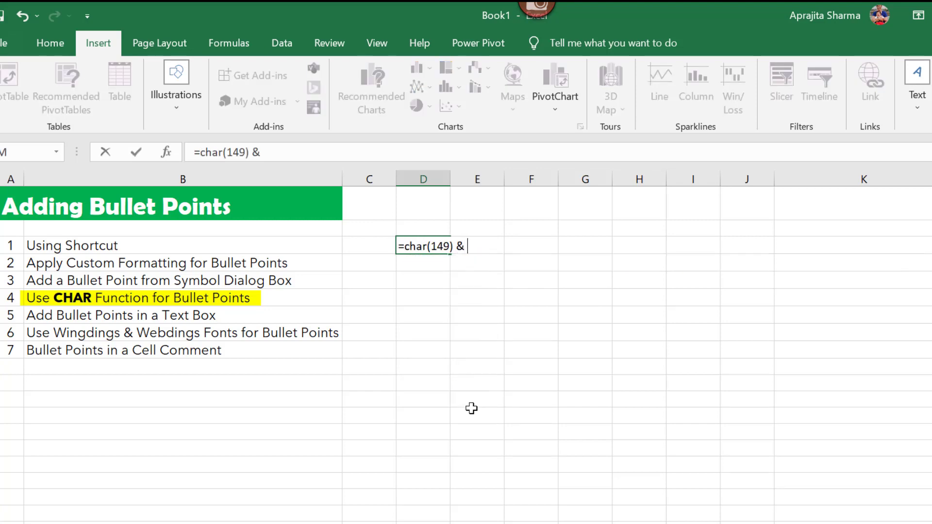
{"action": "type", "text": " \" \" &"}
{"action": "left_click", "coordinate": [213, 243]}
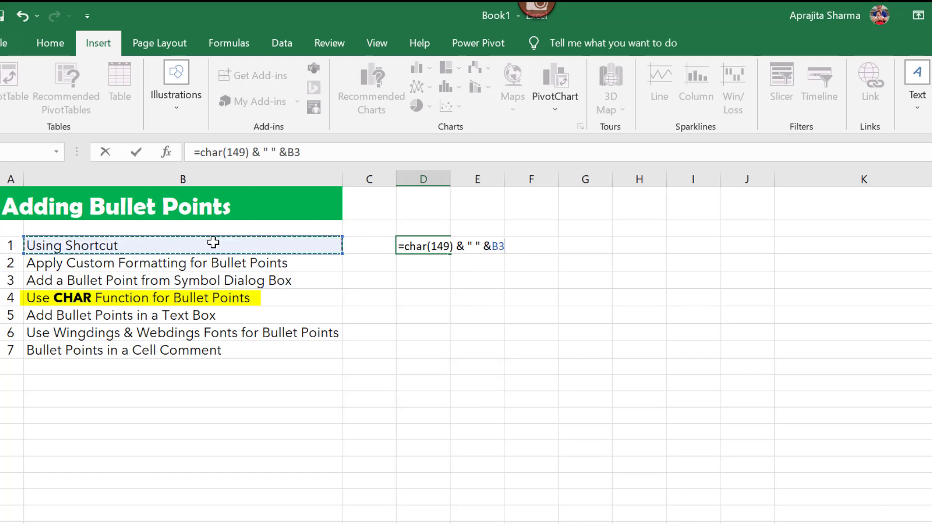
{"action": "key", "text": "Return"}
- Copy the bullet formula down for all seven methods and widen column D
{"action": "key", "text": "Up"}
{"action": "key", "text": "ctrl+c"}
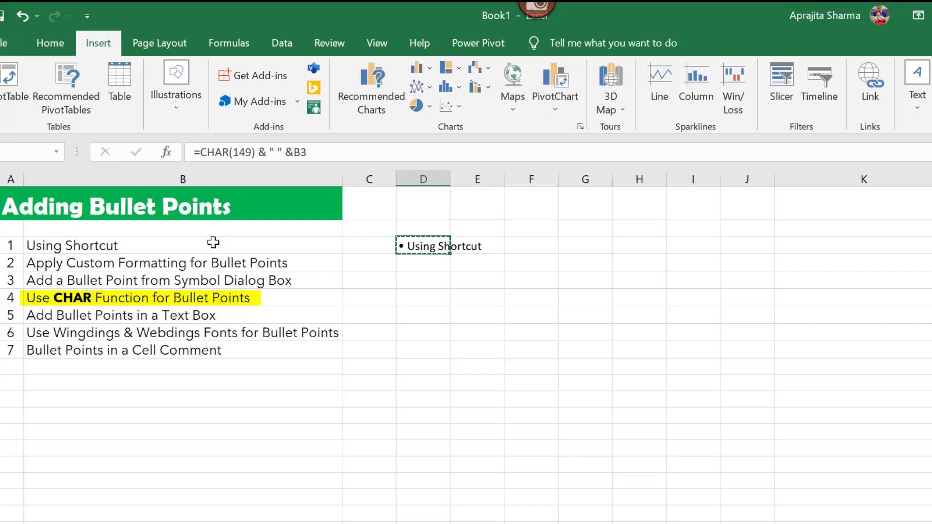
{"action": "key", "text": "shift+Down"}
{"action": "key", "text": "shift+Down"}
{"action": "key", "text": "shift+Down"}
{"action": "key", "text": "shift+Down"}
{"action": "key", "text": "shift+Down"}
{"action": "key", "text": "shift+Down"}
{"action": "key", "text": "ctrl+v"}
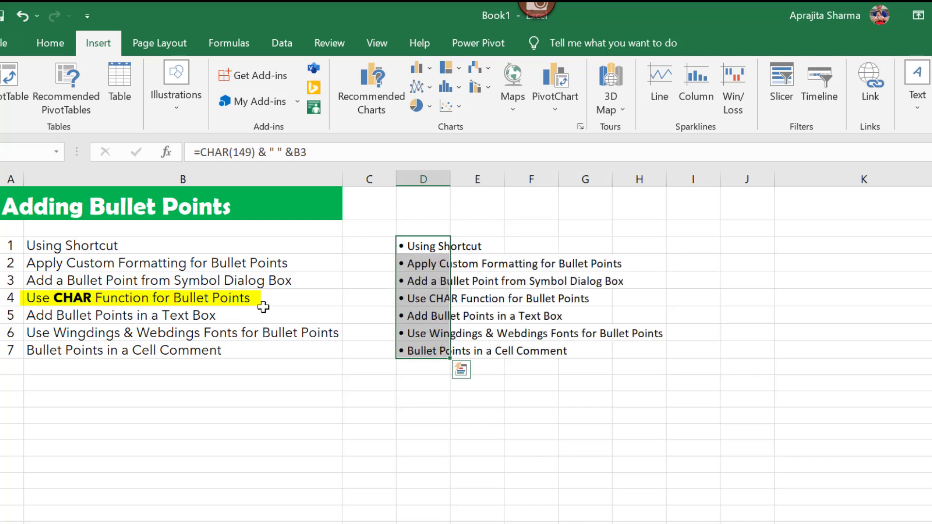
{"action": "left_click_drag", "start_coordinate": [450, 178], "coordinate": [471, 177]}
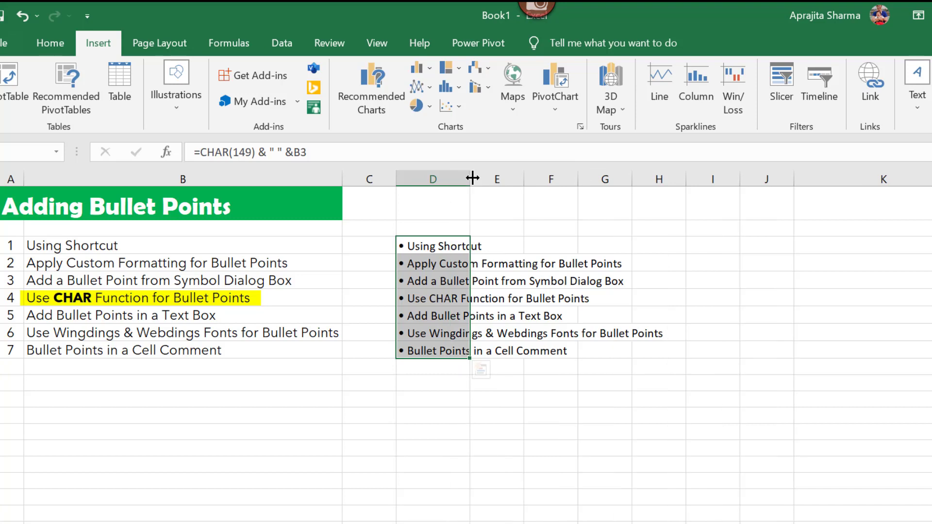
{"action": "left_click", "coordinate": [455, 242]}
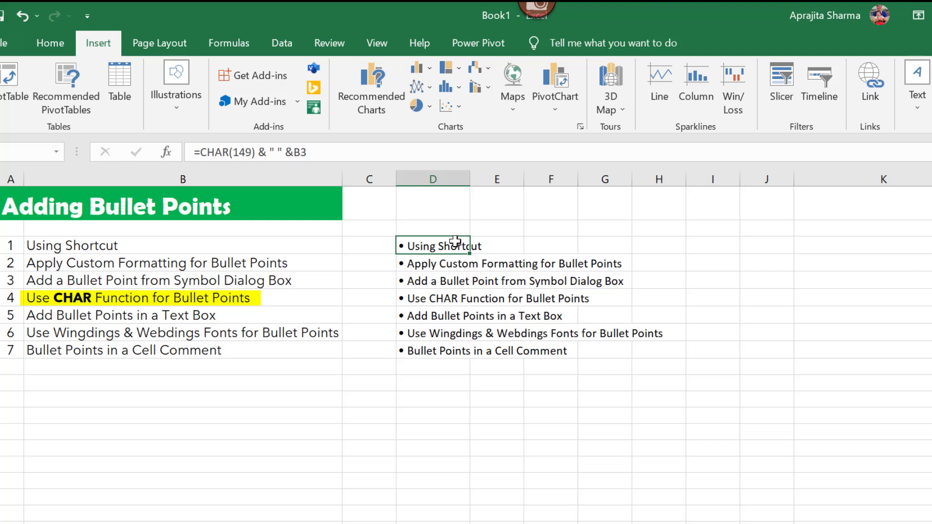
{"action": "key", "text": "ctrl+shift+Down"}
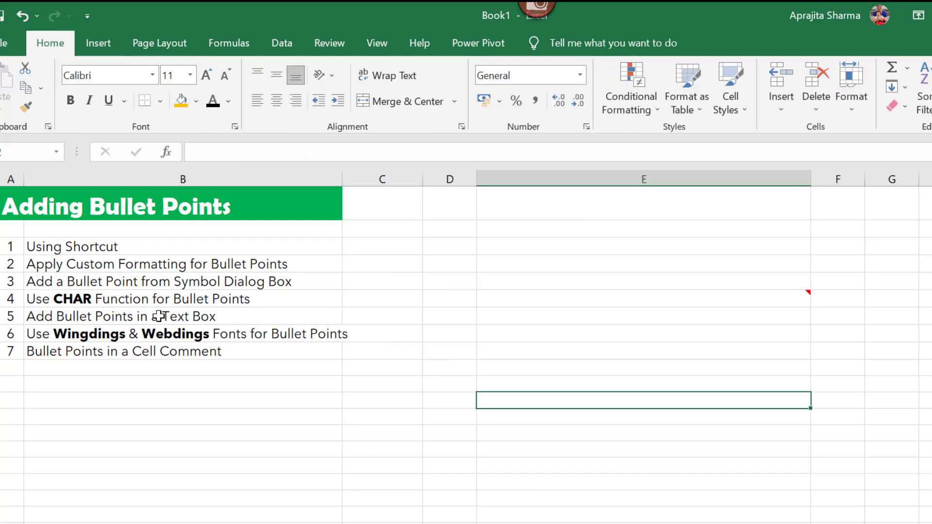
- Draw a text box over columns D–E
{"action": "left_click", "coordinate": [182, 316]}
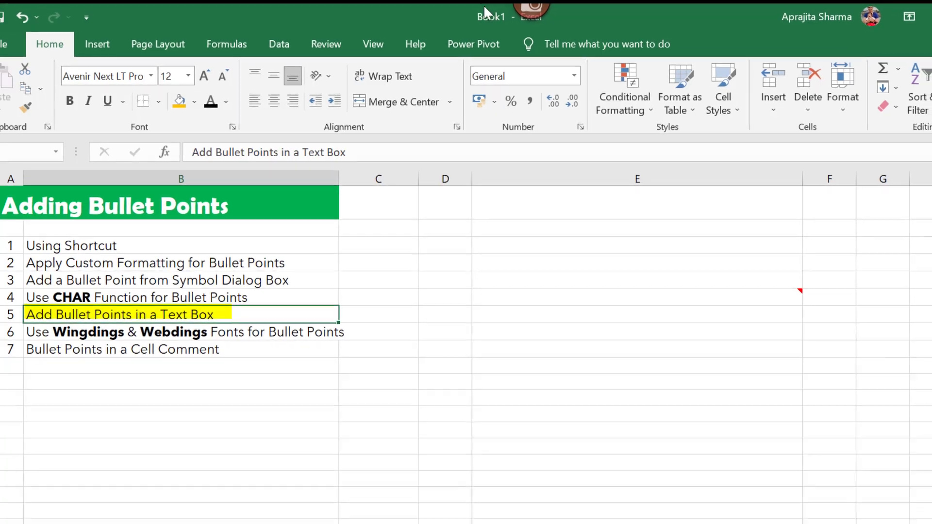
{"action": "left_click", "coordinate": [444, 247]}
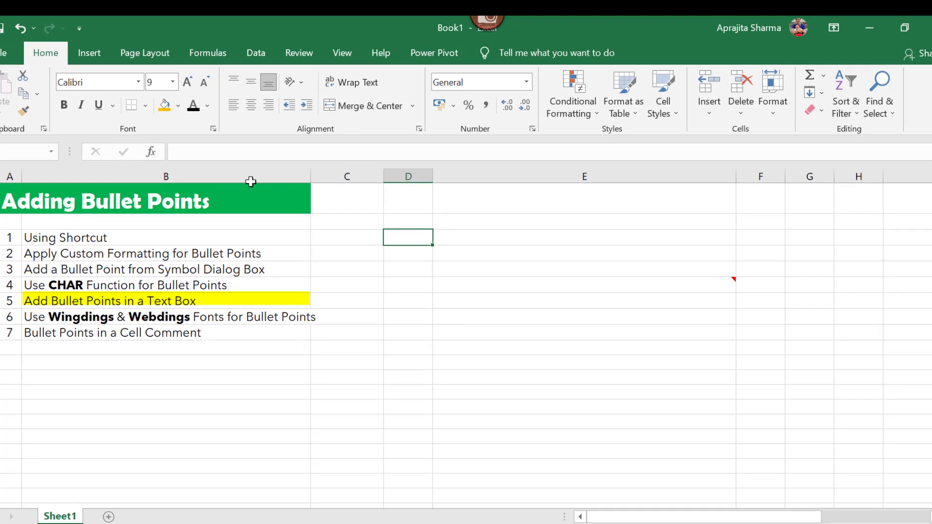
{"action": "left_click", "coordinate": [89, 54]}
{"action": "left_click", "coordinate": [828, 112]}
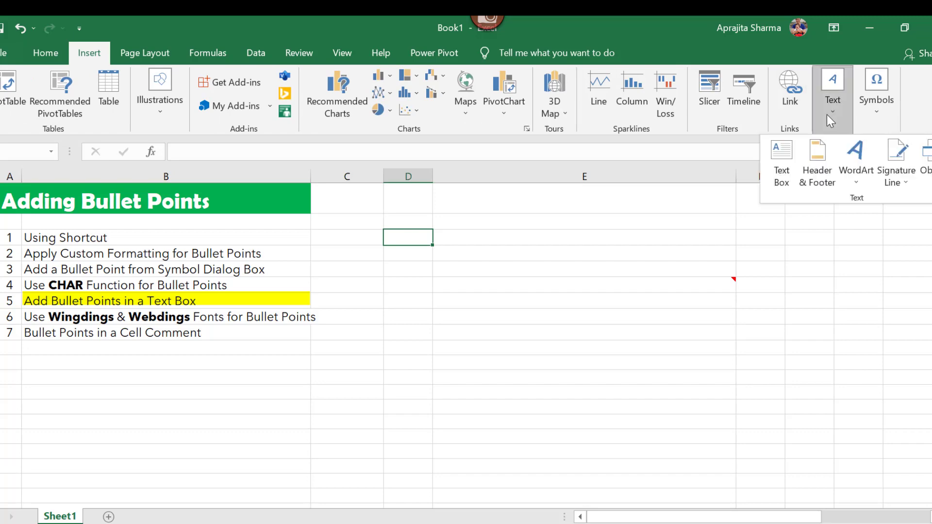
{"action": "left_click", "coordinate": [782, 162]}
{"action": "left_click_drag", "start_coordinate": [400, 233], "coordinate": [698, 408]}
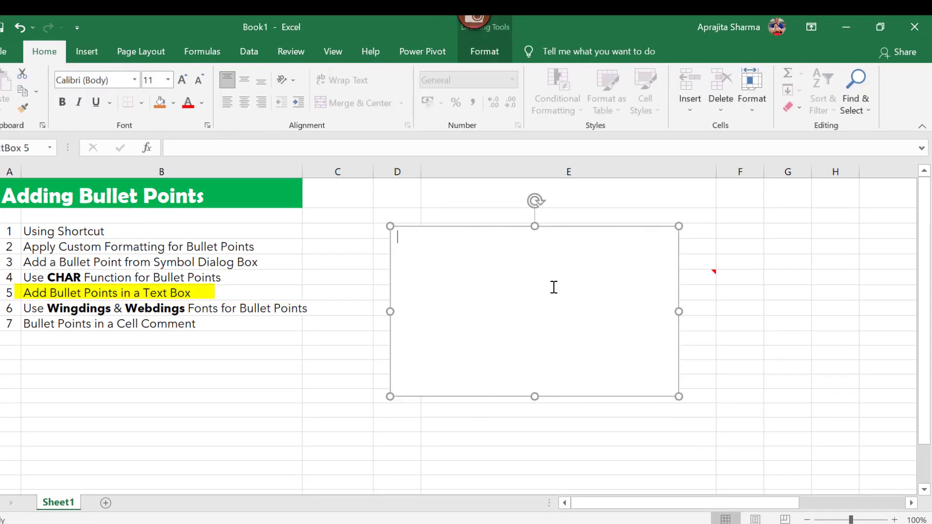
- Turn on bullets in the text box and raise its font size to 32
{"action": "right_click", "coordinate": [513, 309]}
{"action": "key", "text": "Escape"}
{"action": "left_click", "coordinate": [87, 52]}
{"action": "left_click", "coordinate": [44, 52]}
{"action": "right_click", "coordinate": [550, 371]}
{"action": "left_click", "coordinate": [437, 327]}
{"action": "right_click", "coordinate": [436, 327]}
{"action": "left_click", "coordinate": [402, 290]}
{"action": "right_click", "coordinate": [495, 306]}
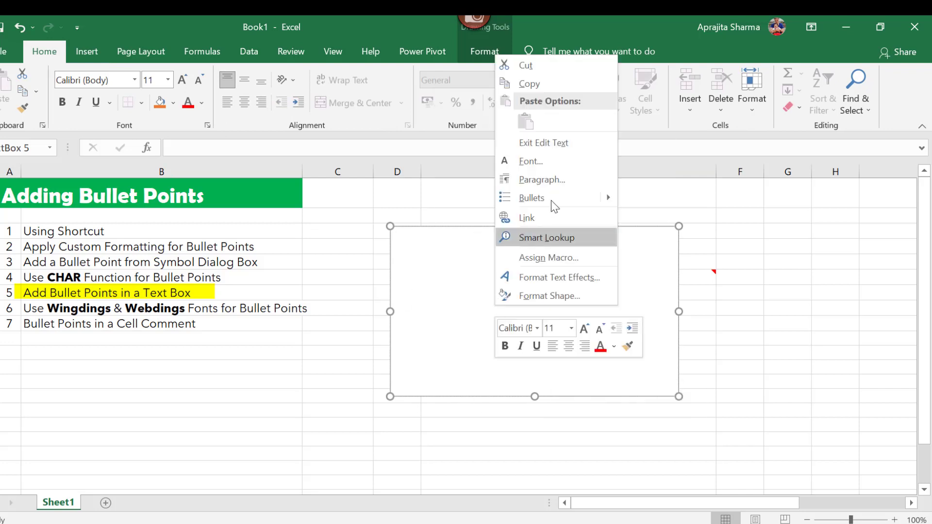
{"action": "left_click", "coordinate": [582, 206]}
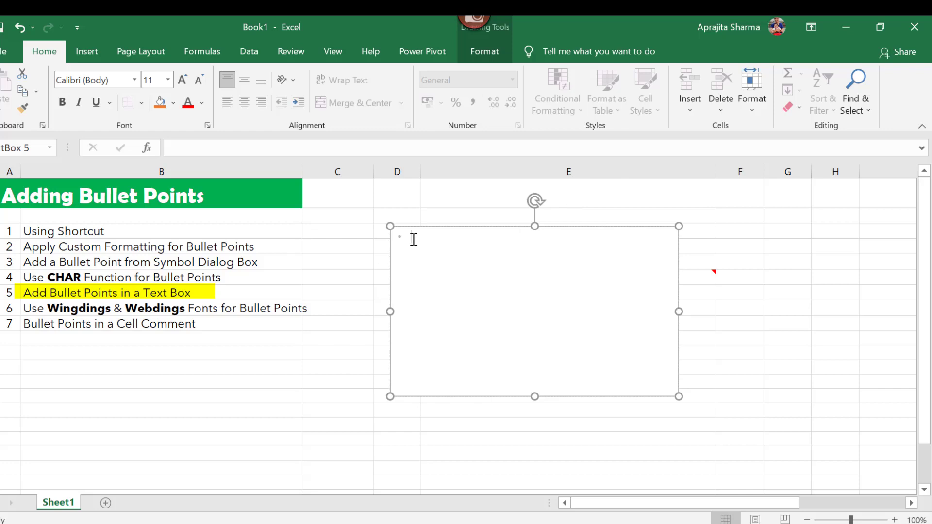
{"action": "left_click", "coordinate": [182, 80]}
{"action": "left_click", "coordinate": [182, 80]}
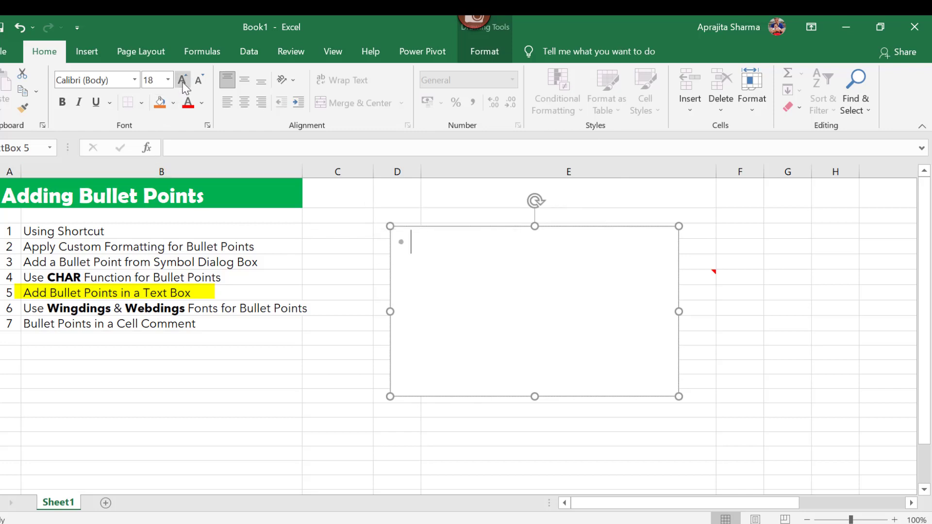
{"action": "left_click", "coordinate": [183, 79]}
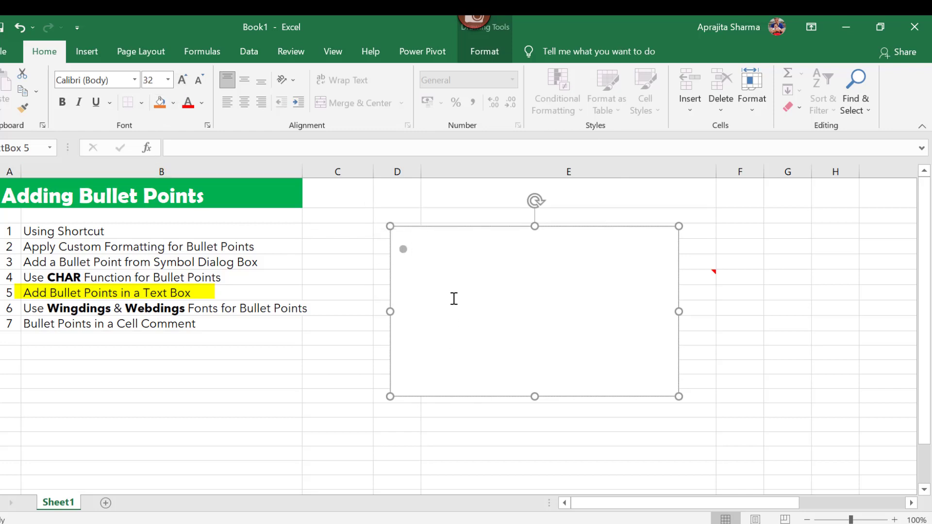
- Type 'ExcelChamps' and a second bulleted line with the author's name
{"action": "type", "text": "ExcelChamps"}
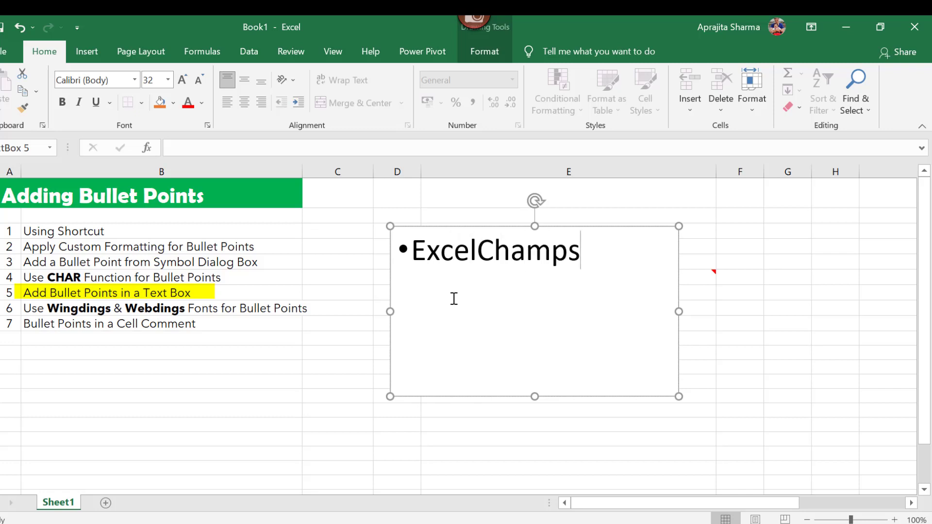
{"action": "key", "text": "Return"}
{"action": "type", "text": "Aprajita"}
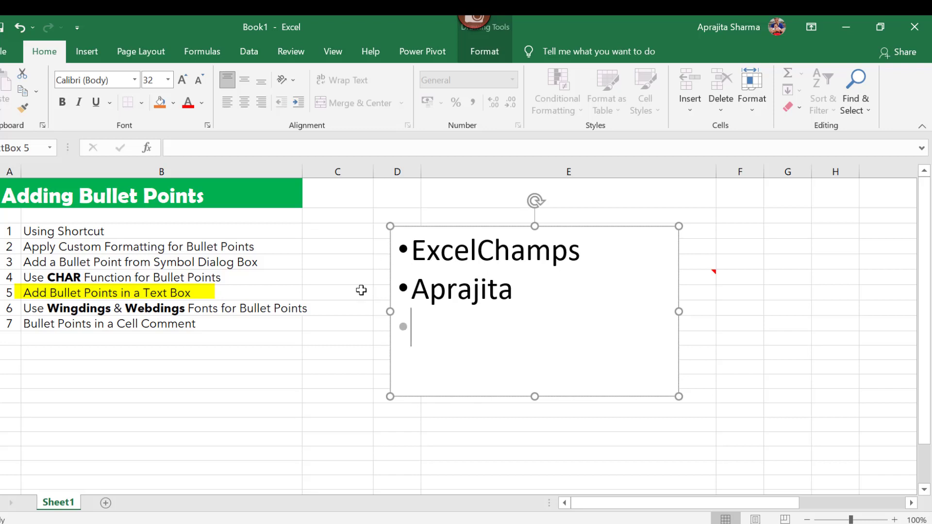
- Select the whole text box shape and delete it
{"action": "left_click", "coordinate": [358, 263]}
{"action": "left_click", "coordinate": [618, 289]}
{"action": "left_click", "coordinate": [624, 227]}
{"action": "key", "text": "Delete"}
- Move the yellow highlight to the Wingdings & Webdings item in row 6 and select D6
{"action": "left_click", "coordinate": [429, 366]}
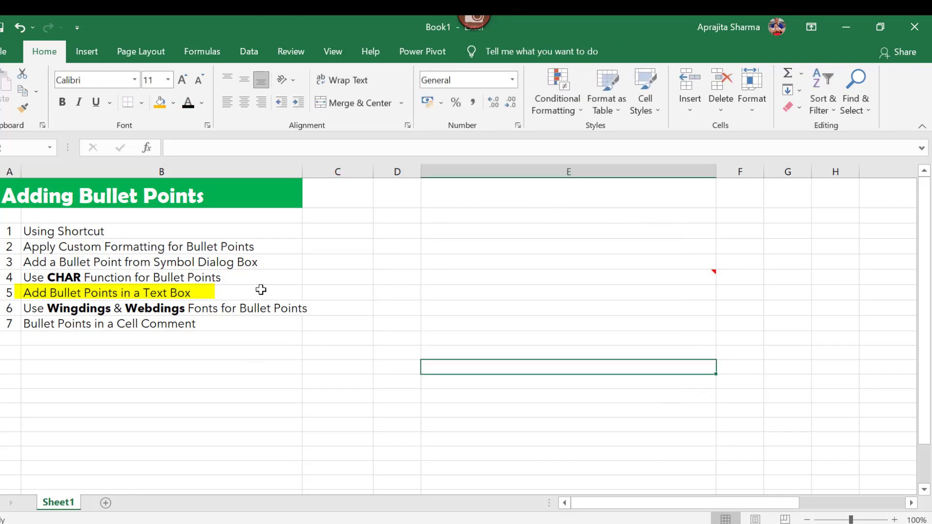
{"action": "left_click", "coordinate": [107, 308]}
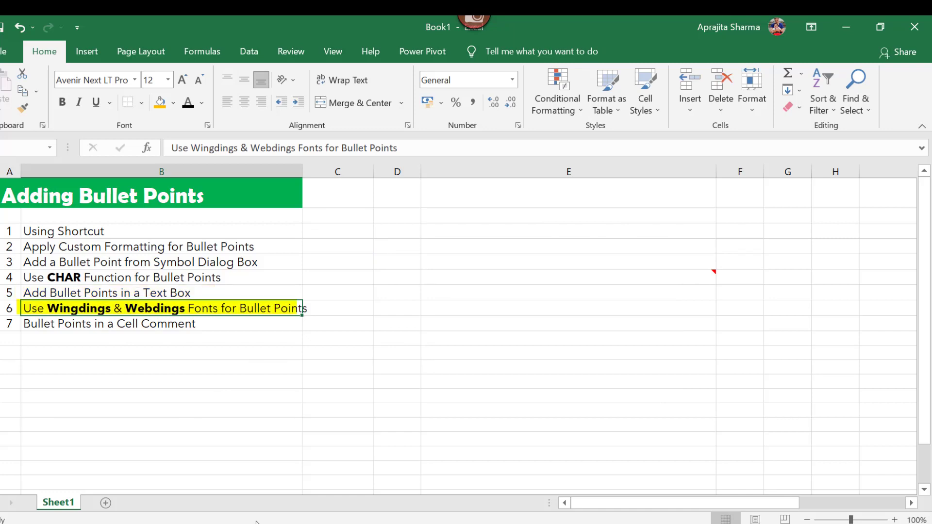
{"action": "left_click", "coordinate": [440, 401]}
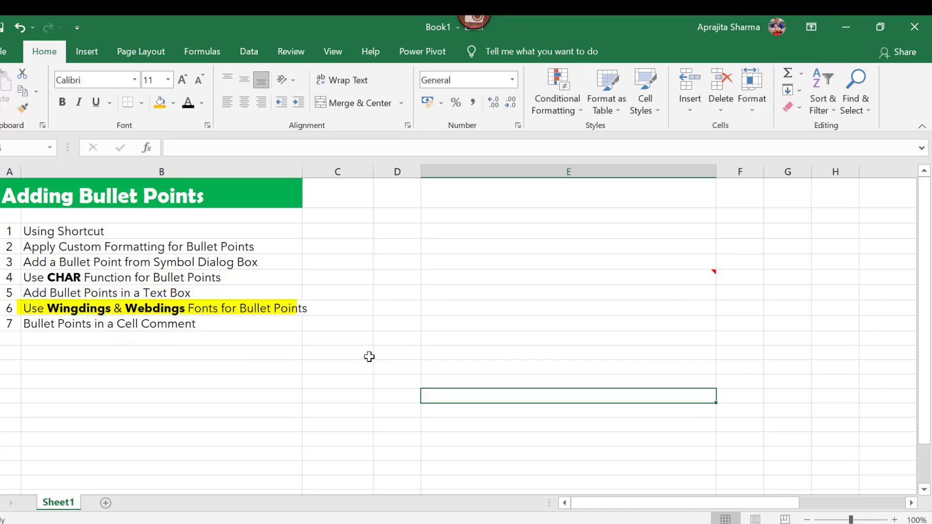
{"action": "left_click", "coordinate": [397, 303]}
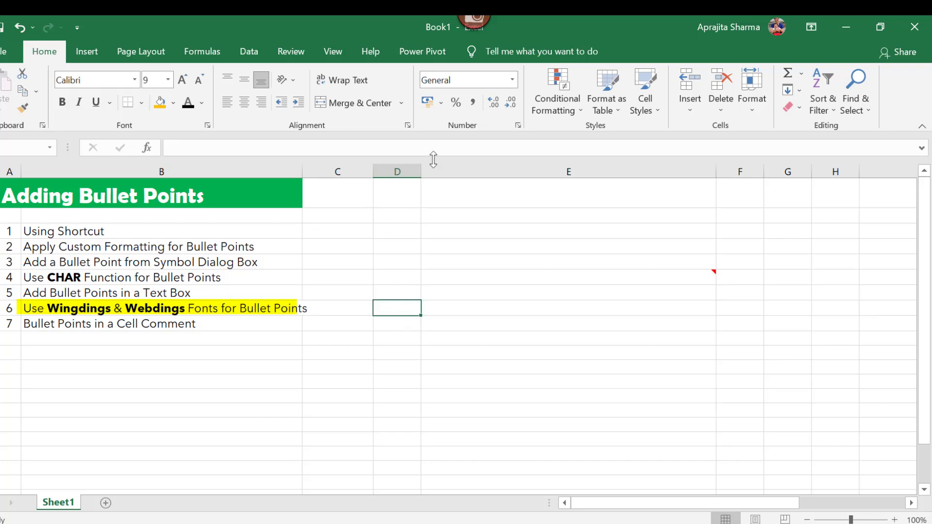
- Widen column D, fill D6 orange and set its font to Wingdings
{"action": "left_click_drag", "start_coordinate": [422, 170], "coordinate": [493, 171]}
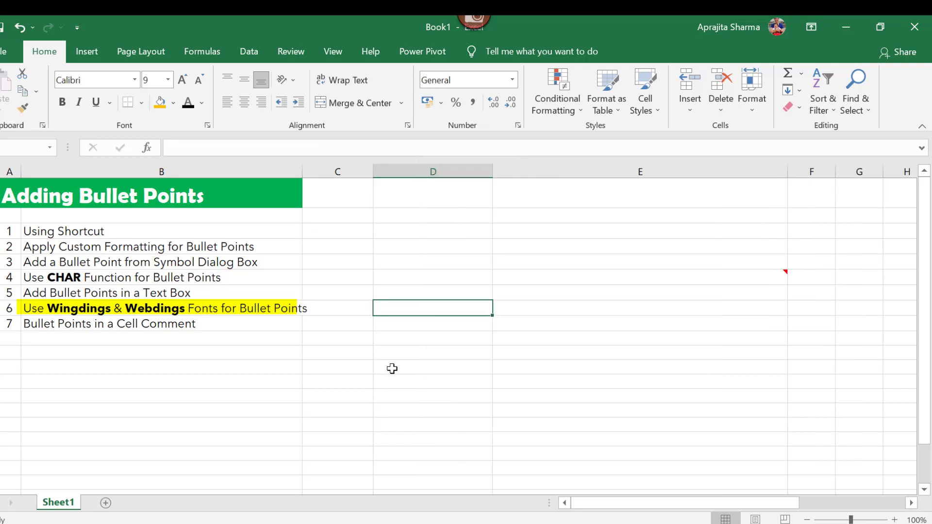
{"action": "left_click", "coordinate": [161, 103]}
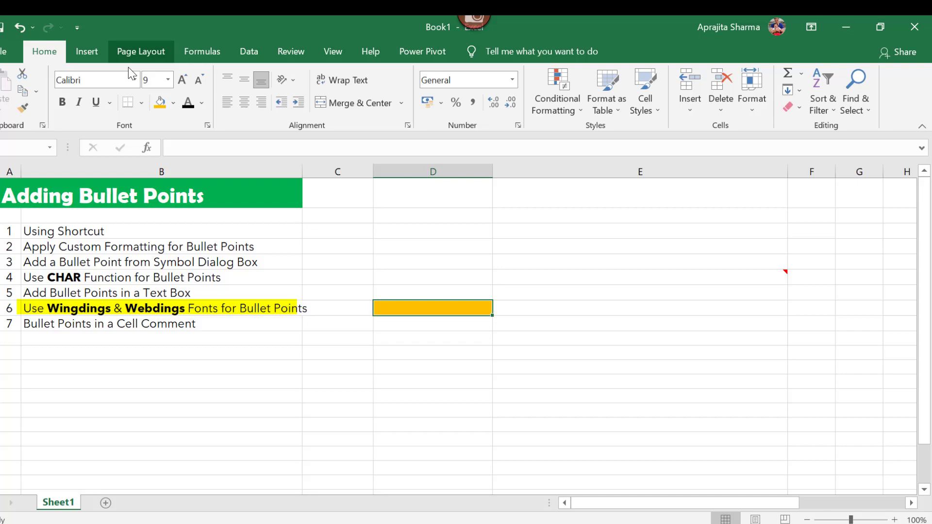
{"action": "left_click", "coordinate": [135, 79]}
{"action": "scroll", "coordinate": [124, 316], "scroll_direction": "down", "scroll_amount": 2}
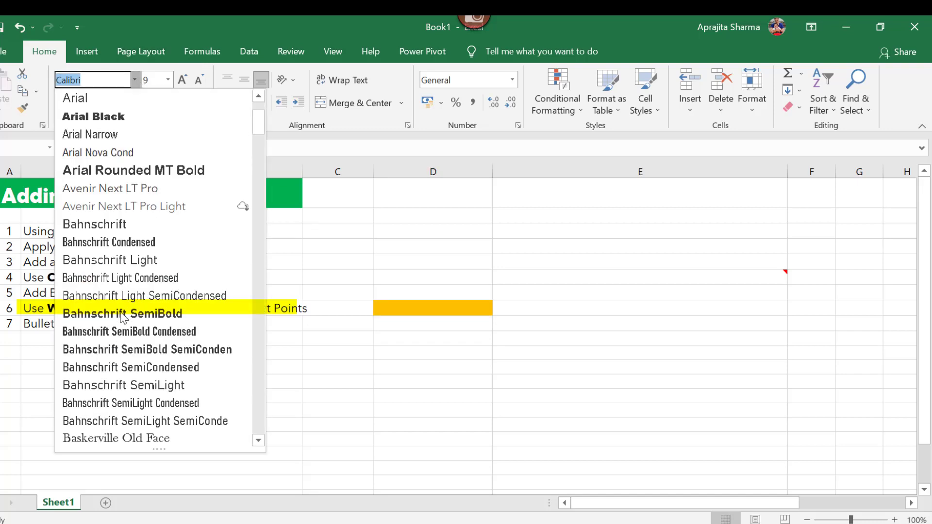
{"action": "type", "text": "Wingdings"}
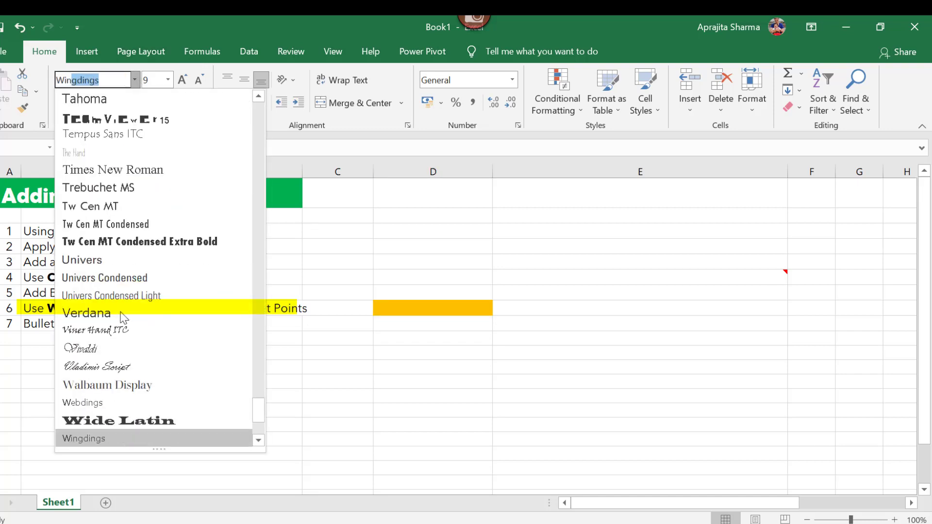
{"action": "key", "text": "Return"}
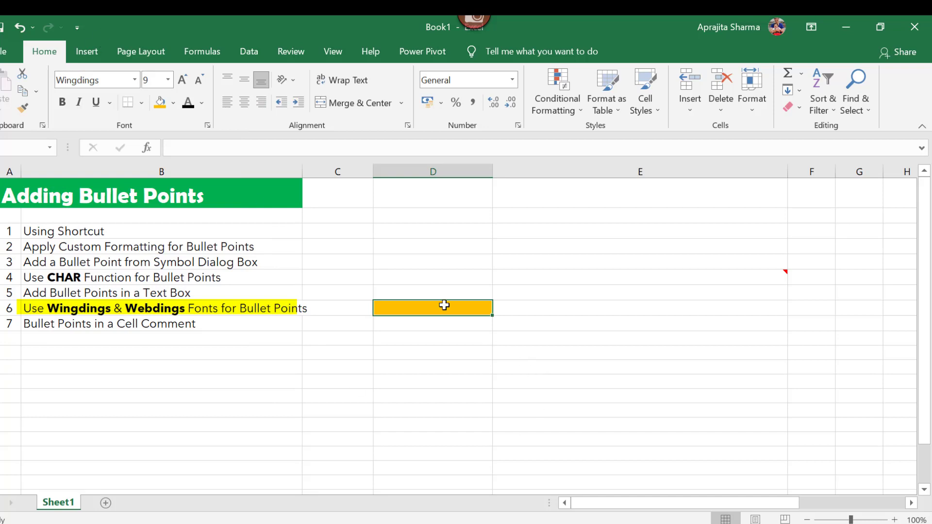
- Enter 4 as a Wingdings symbol in D6 and enlarge it to 36 pt
{"action": "type", "text": "5"}
{"action": "key", "text": "BackSpace"}
{"action": "type", "text": "4"}
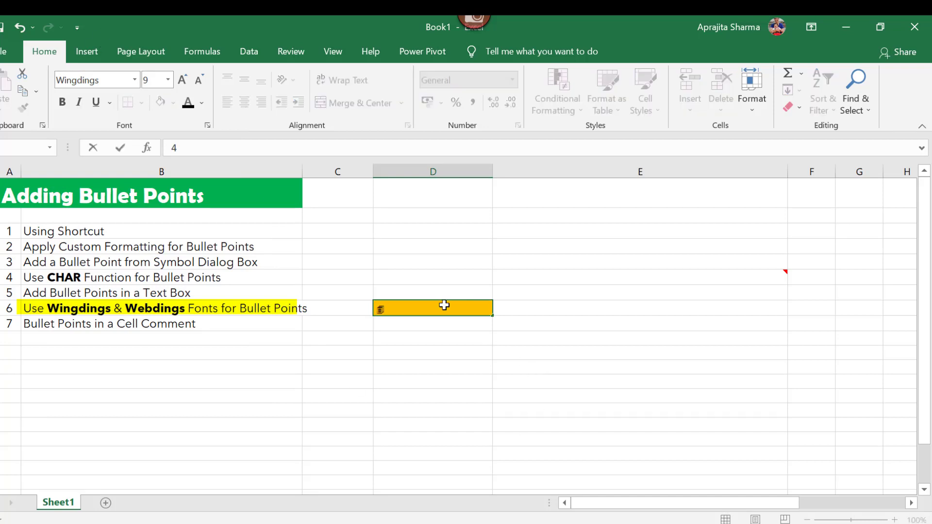
{"action": "key", "text": "Return"}
{"action": "left_click", "coordinate": [435, 305]}
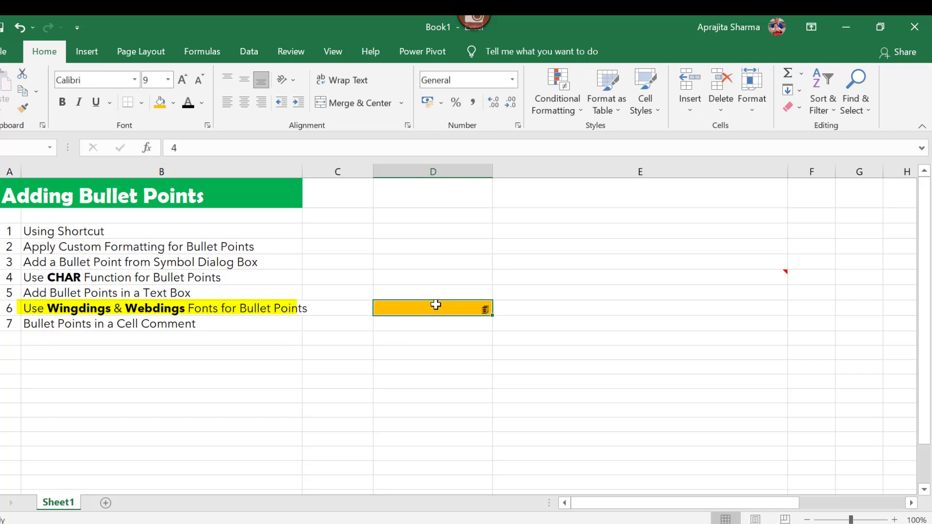
{"action": "left_click", "coordinate": [183, 79]}
{"action": "left_click", "coordinate": [183, 80]}
{"action": "left_click", "coordinate": [183, 79]}
{"action": "left_click", "coordinate": [183, 79]}
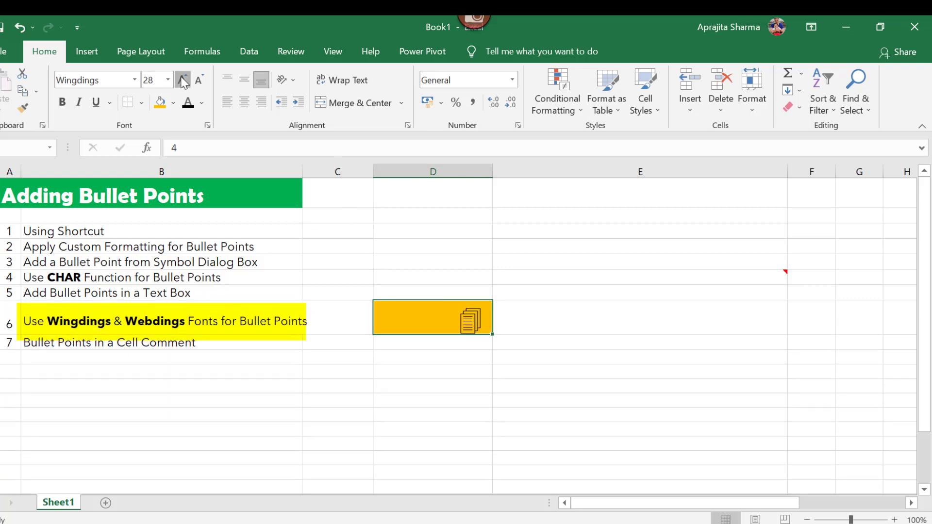
{"action": "left_click", "coordinate": [182, 79]}
- Try n (black square) in D6, then replace it with i for the Pisces symbol
{"action": "type", "text": "n"}
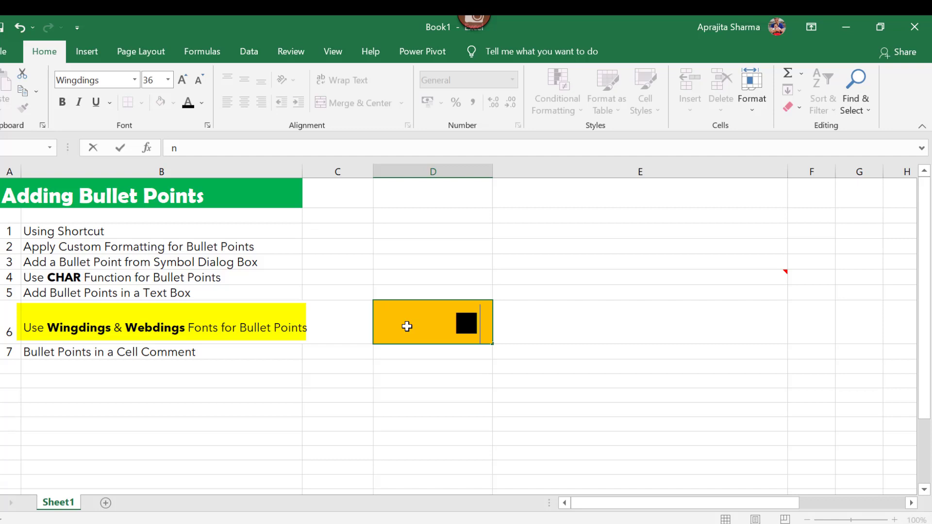
{"action": "key", "text": "Return"}
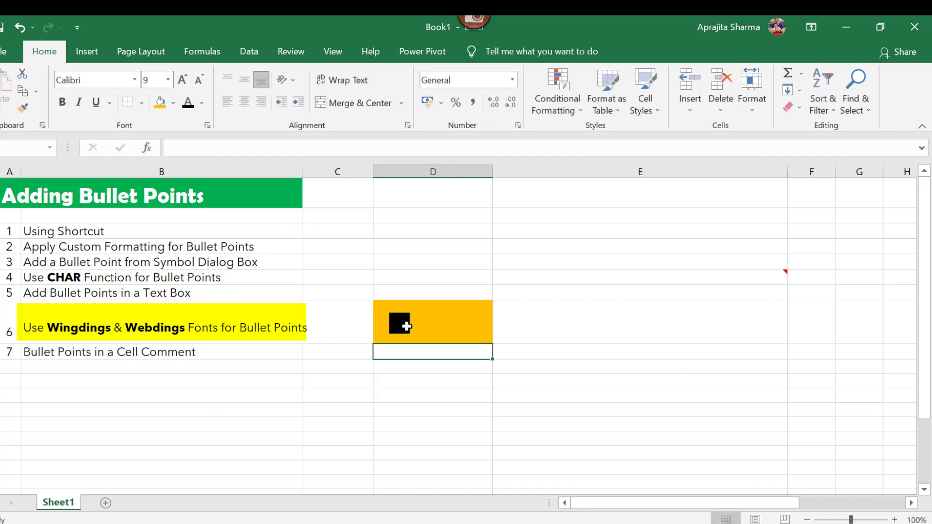
{"action": "left_click", "coordinate": [407, 326]}
{"action": "type", "text": "i"}
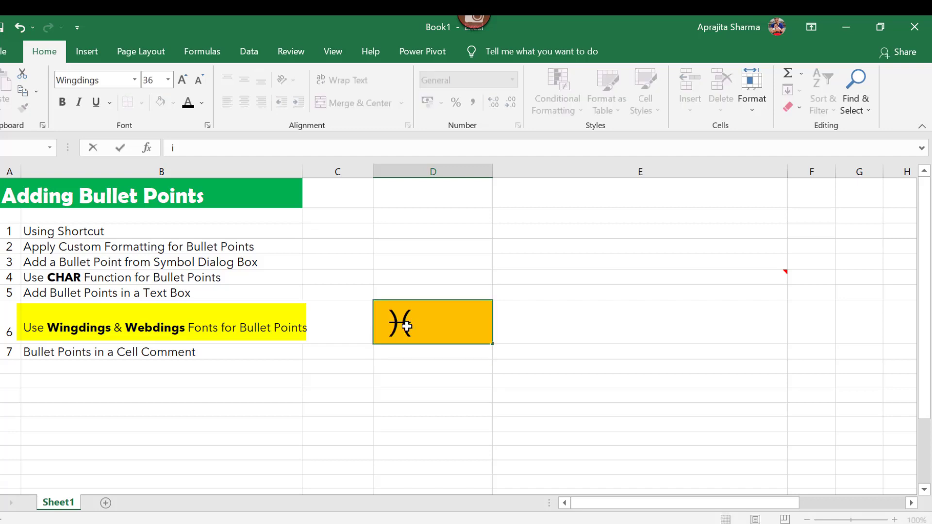
{"action": "key", "text": "Return"}
{"action": "left_click", "coordinate": [407, 326]}
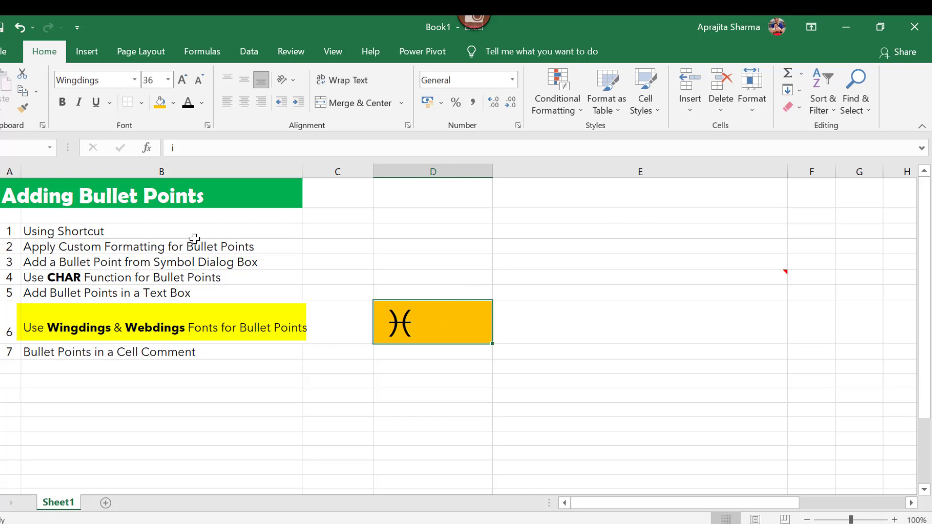
- Copy the method list B1:B7 to E1 and set the pasted cells to Wingdings
{"action": "left_click_drag", "start_coordinate": [194, 237], "coordinate": [179, 352]}
{"action": "key", "text": "ctrl+c"}
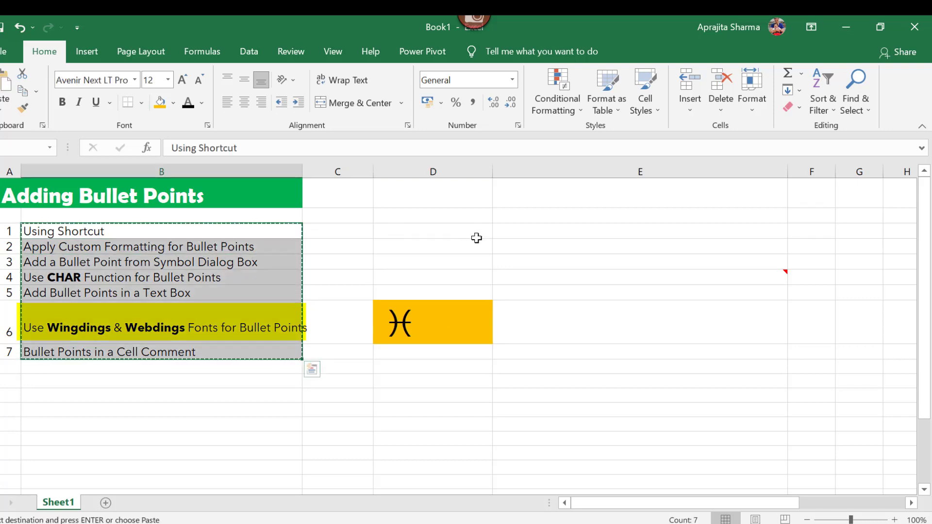
{"action": "left_click", "coordinate": [510, 233]}
{"action": "key", "text": "ctrl+v"}
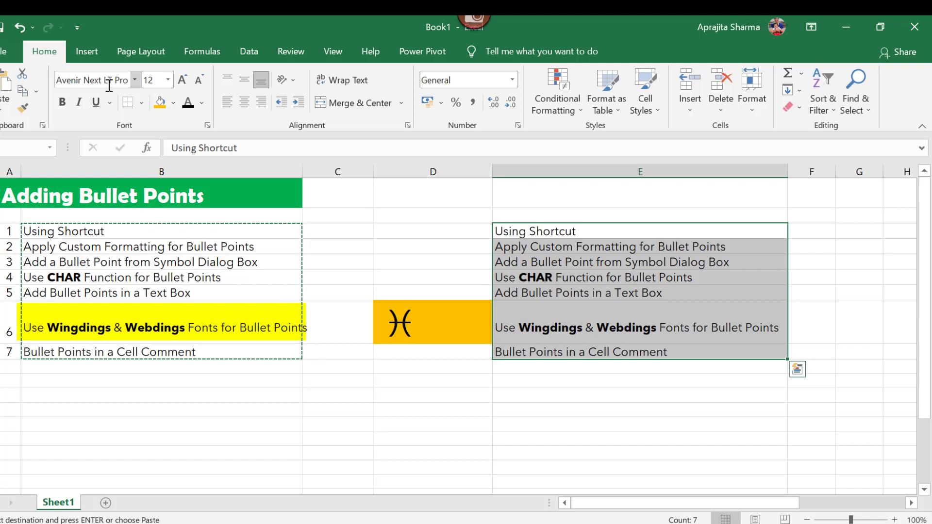
{"action": "left_click", "coordinate": [125, 82]}
{"action": "type", "text": "Wingdings"}
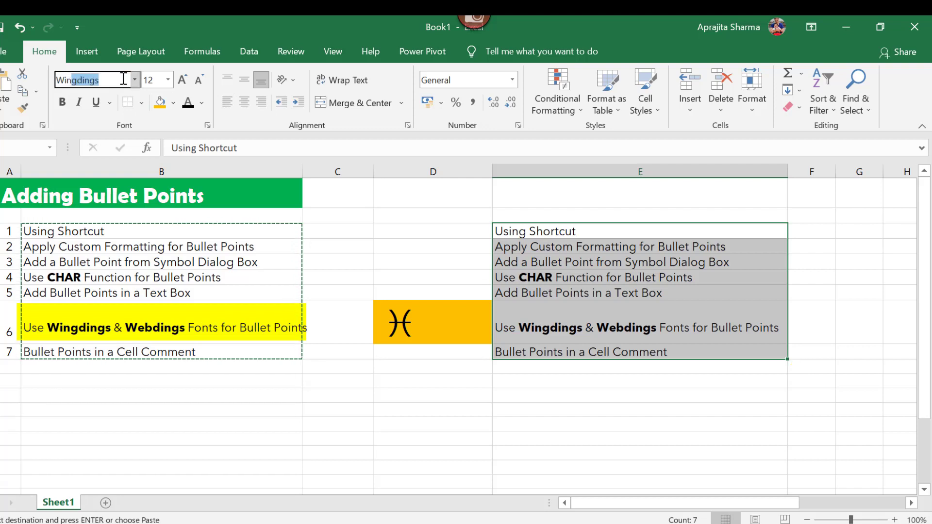
{"action": "key", "text": "Return"}
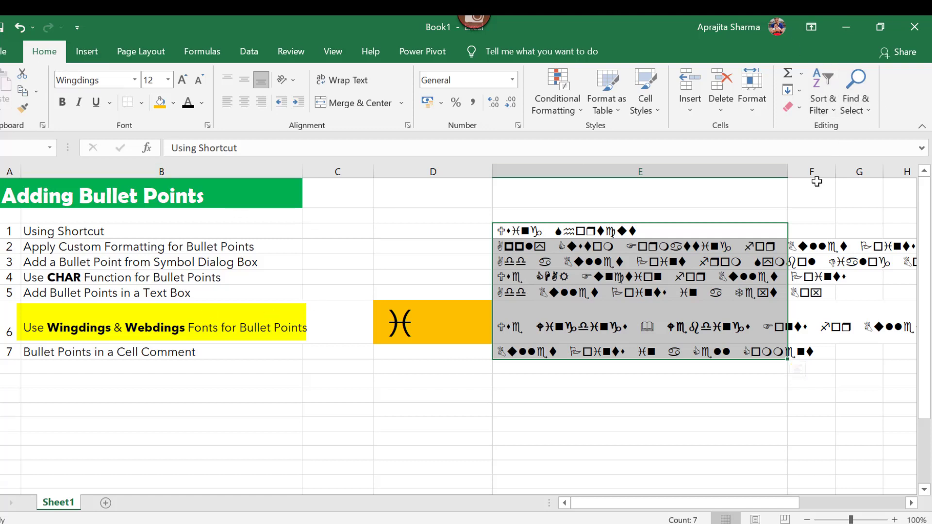
- Check the Wingdings text in column E, then enter A in D6 for a victory hand
{"action": "left_click", "coordinate": [664, 434]}
{"action": "left_click", "coordinate": [614, 352]}
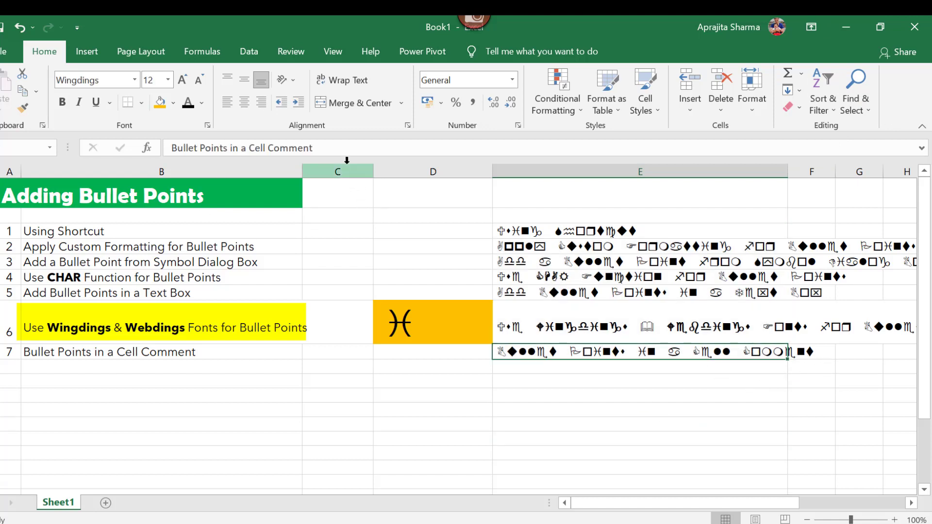
{"action": "left_click", "coordinate": [500, 250]}
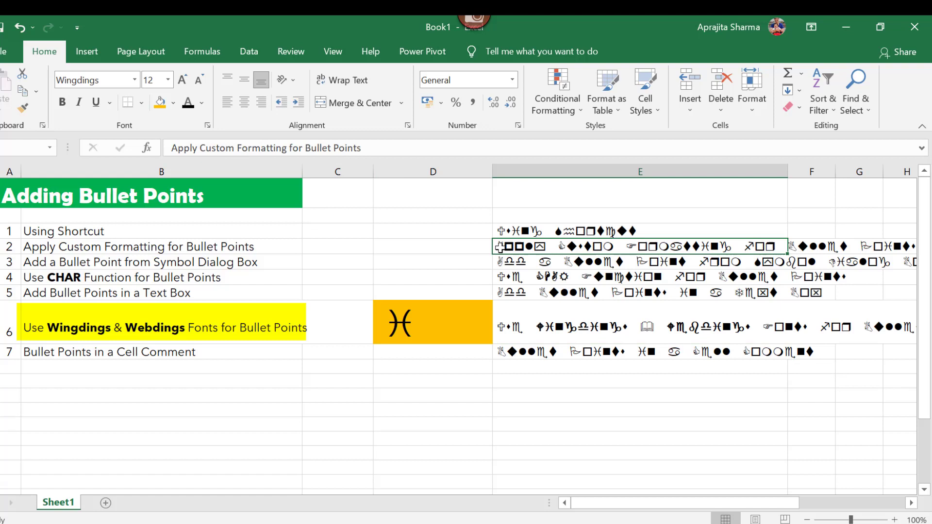
{"action": "left_click", "coordinate": [398, 332]}
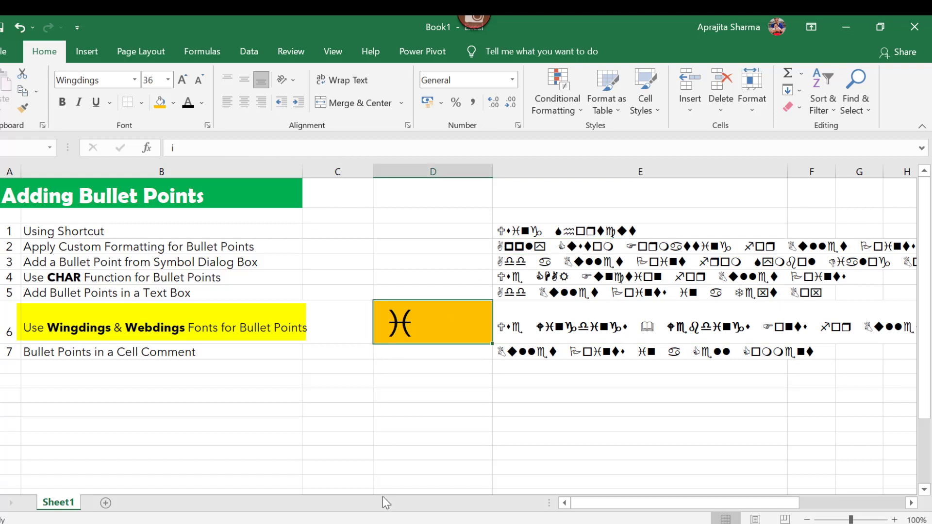
{"action": "type", "text": "A"}
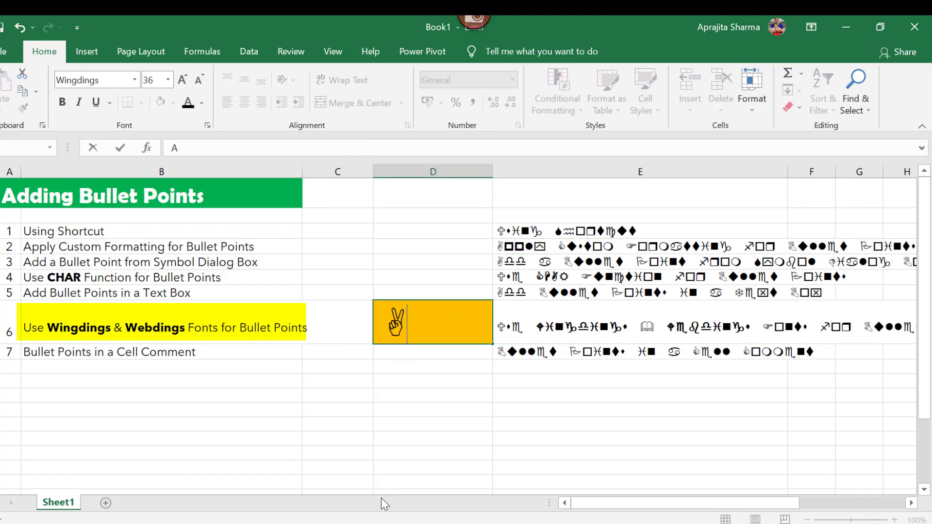
{"action": "key", "text": "Return"}
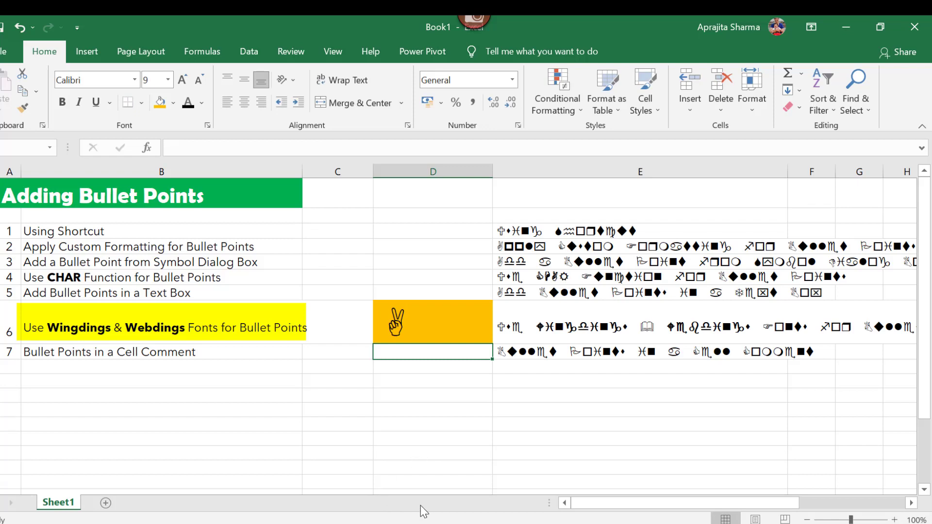
{"action": "left_click", "coordinate": [403, 324]}
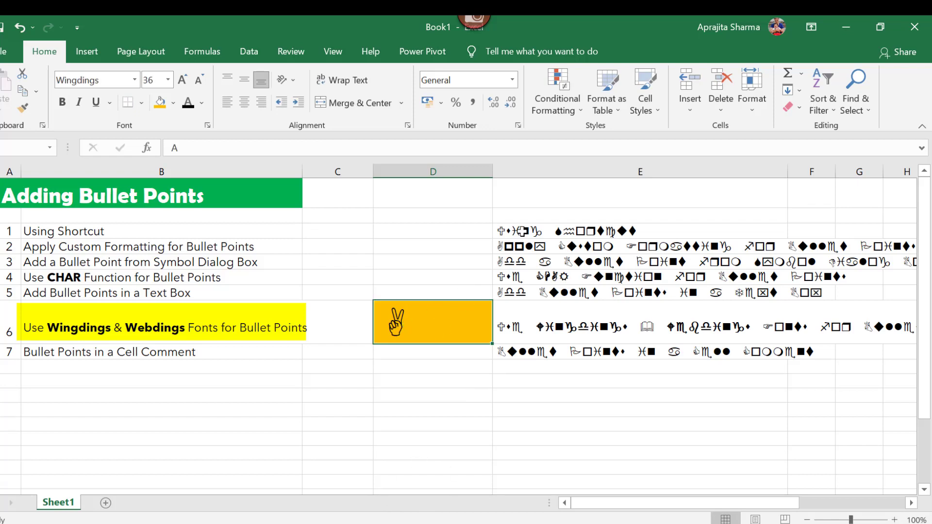
{"action": "left_click_drag", "start_coordinate": [523, 233], "coordinate": [554, 351]}
- Switch the copied list in E1:E7 to the Webdings font
{"action": "left_click", "coordinate": [534, 382]}
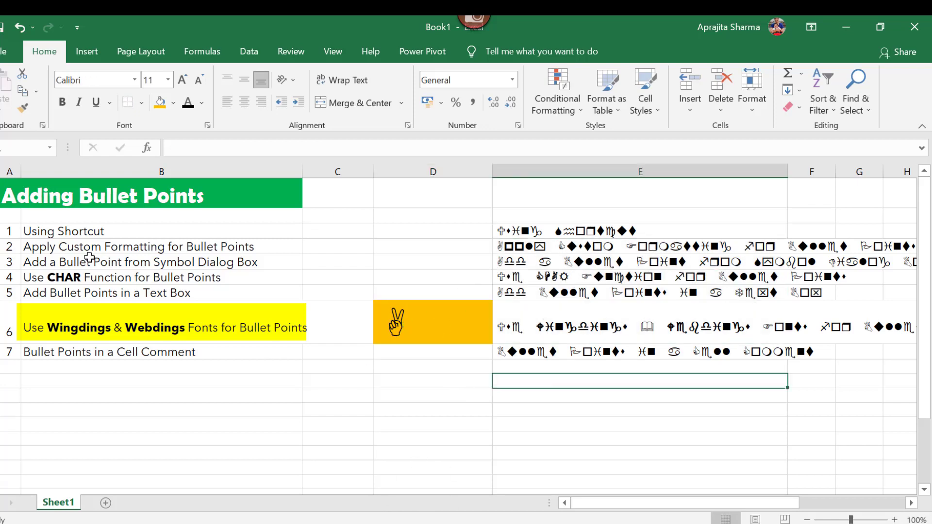
{"action": "left_click_drag", "start_coordinate": [526, 231], "coordinate": [529, 352]}
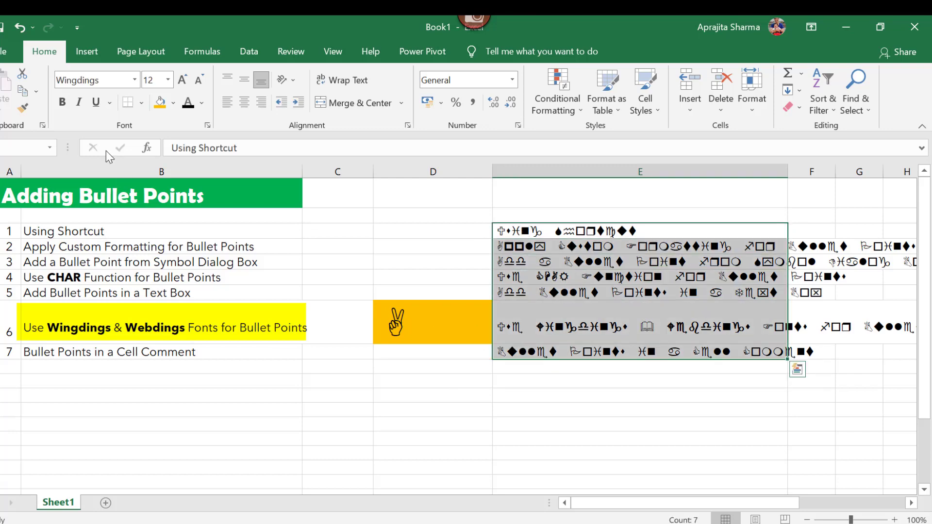
{"action": "left_click", "coordinate": [135, 81]}
{"action": "type", "text": "Web"}
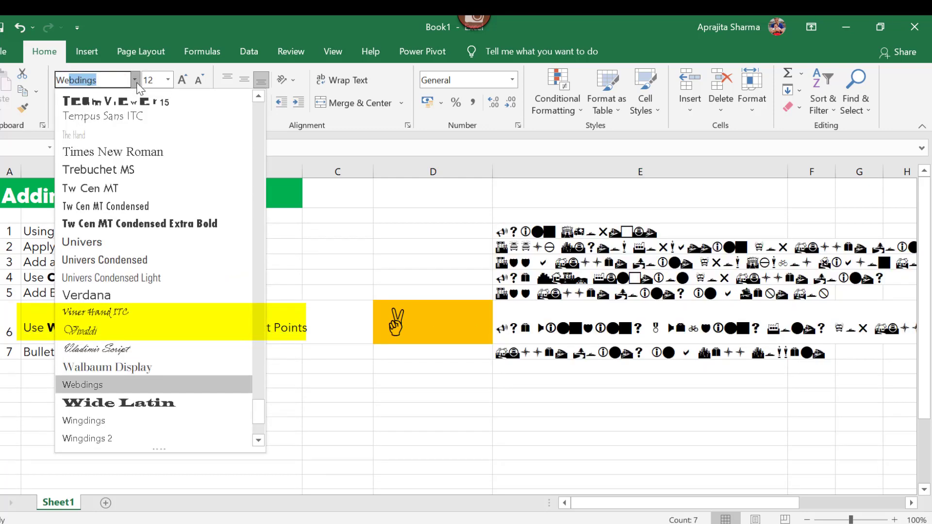
{"action": "key", "text": "Return"}
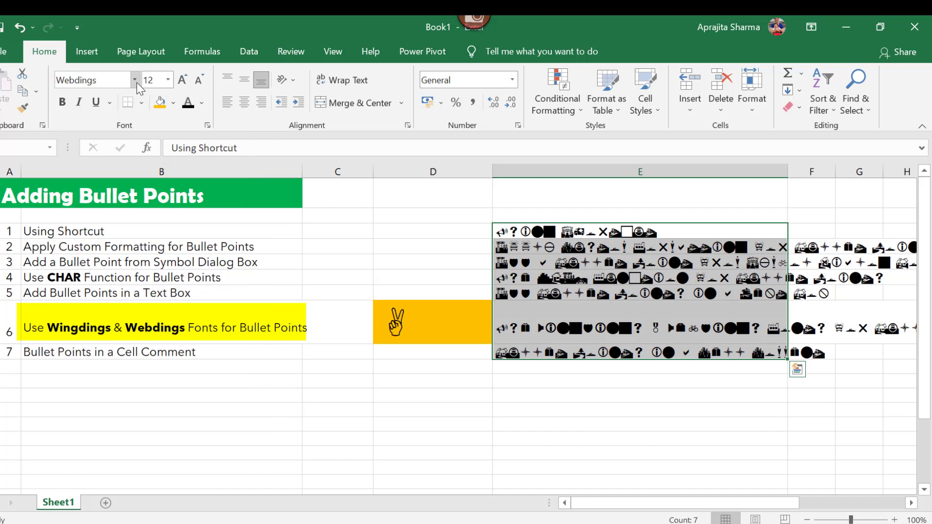
- Enter U in D6 to show the Wingdings cross symbol
{"action": "left_click", "coordinate": [515, 230]}
{"action": "left_click", "coordinate": [423, 314]}
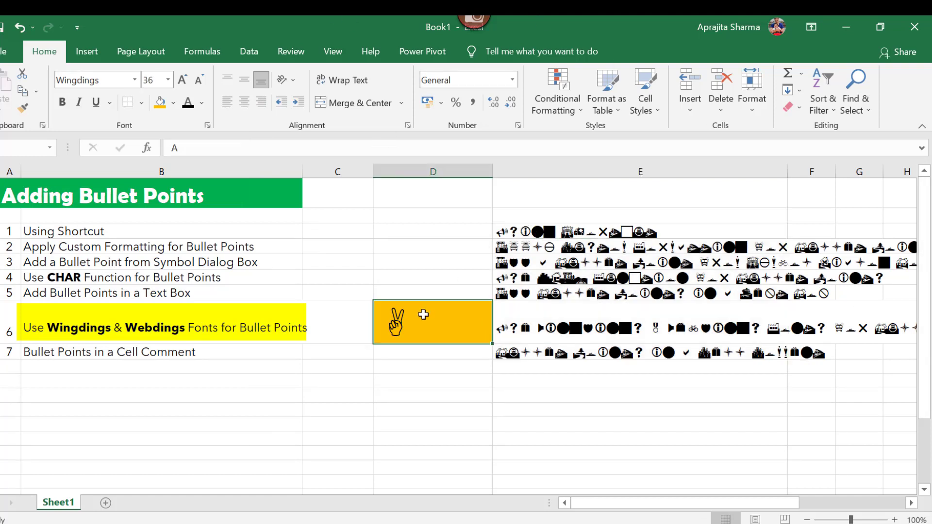
{"action": "type", "text": "U"}
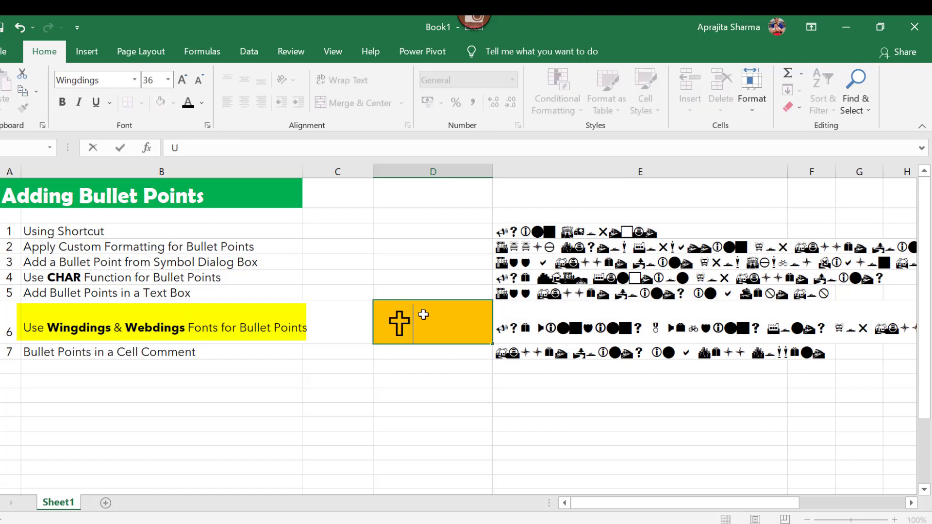
{"action": "key", "text": "Return"}
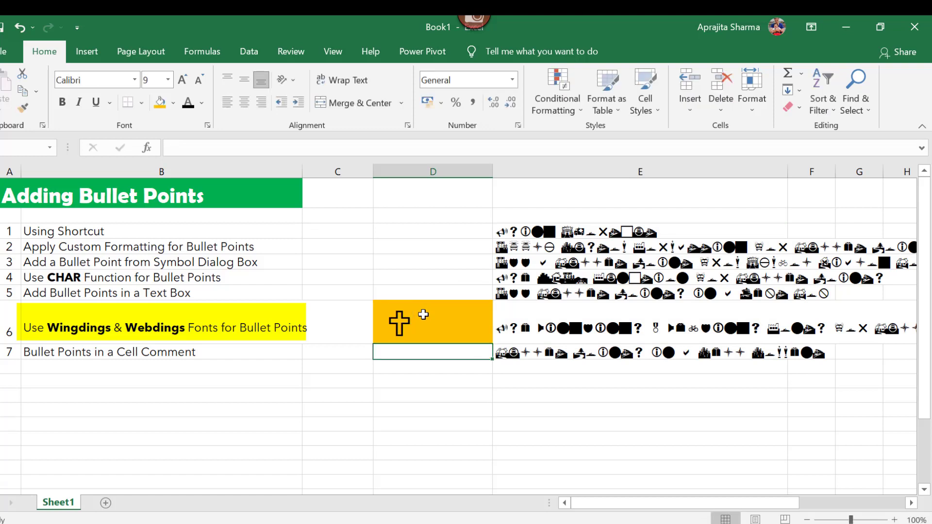
{"action": "left_click", "coordinate": [473, 312]}
{"action": "left_click_drag", "start_coordinate": [597, 228], "coordinate": [597, 249]}
{"action": "left_click_drag", "start_coordinate": [710, 331], "coordinate": [809, 459]}
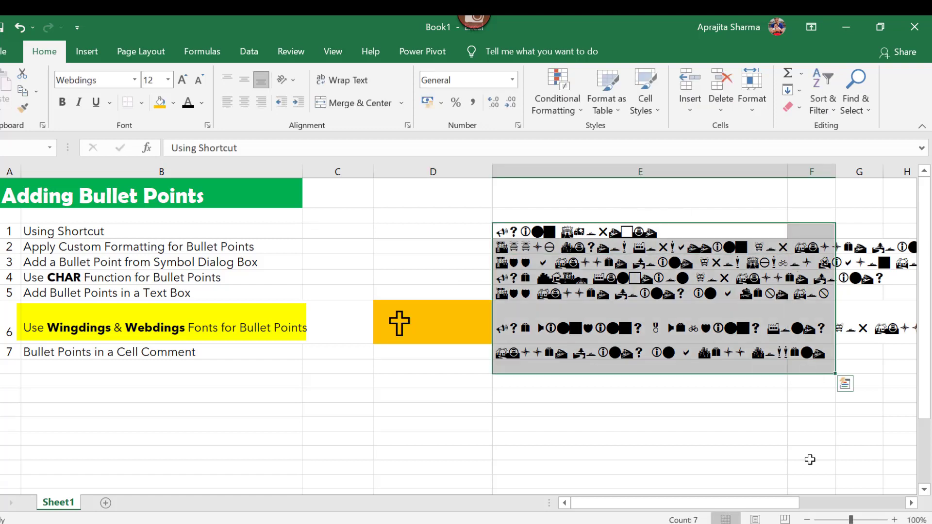
{"action": "left_click", "coordinate": [810, 456]}
{"action": "left_click", "coordinate": [408, 293]}
{"action": "left_click", "coordinate": [394, 320]}
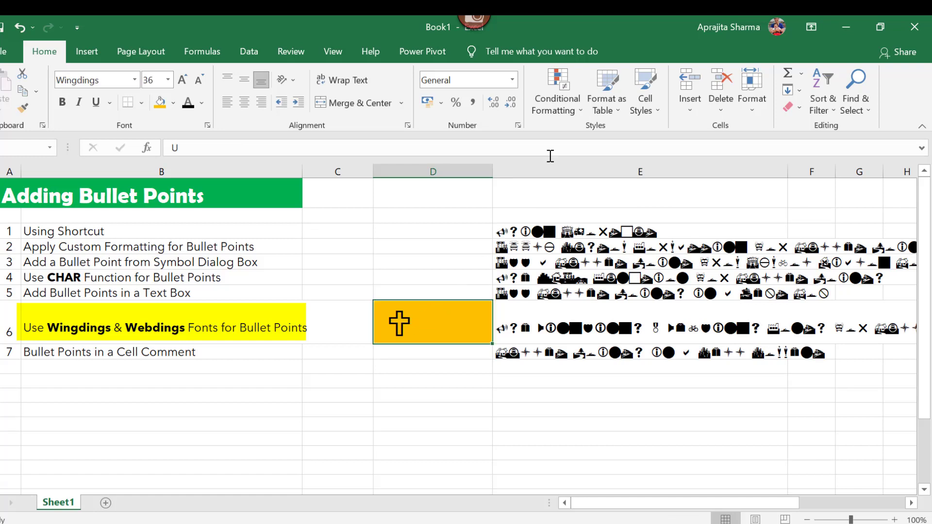
- Enter '4 Using Shortcuts' in D1 and format the leading 4 in Webdings as a triangle bullet
{"action": "key", "text": "Left"}
{"action": "key", "text": "Left"}
{"action": "key", "text": "Up"}
{"action": "key", "text": "Up"}
{"action": "left_click", "coordinate": [395, 229]}
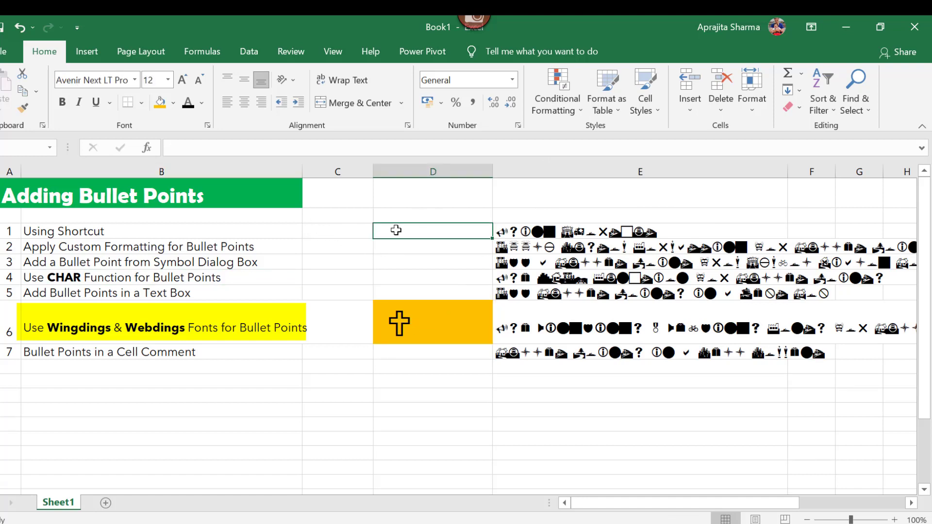
{"action": "type", "text": "4"}
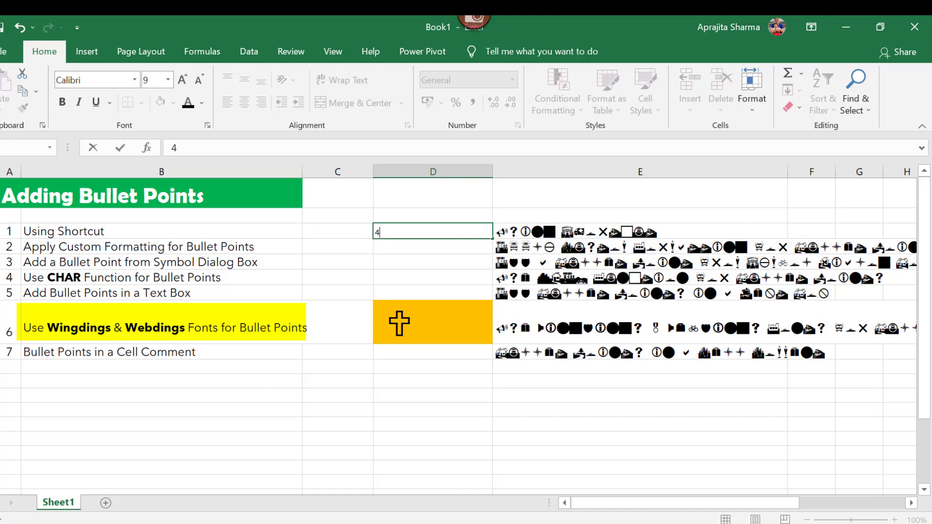
{"action": "type", "text": " Using Shor"}
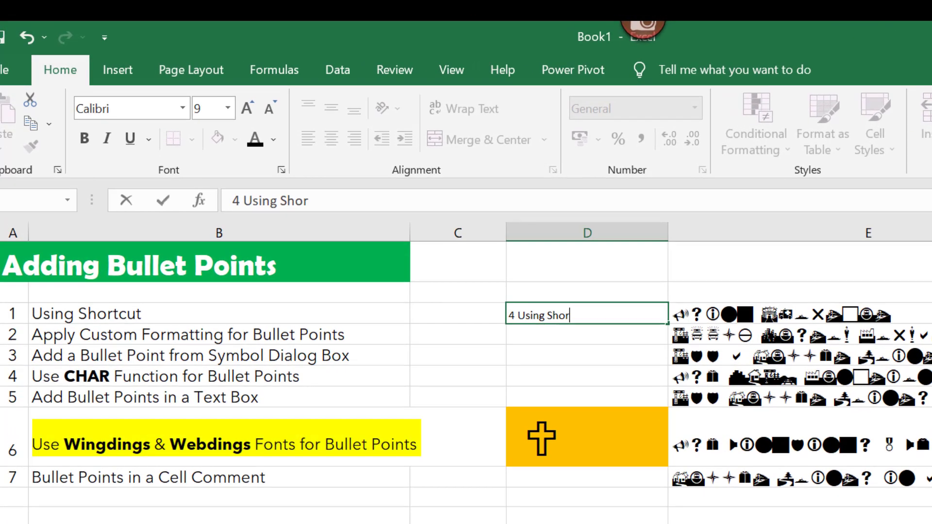
{"action": "type", "text": "tcuts"}
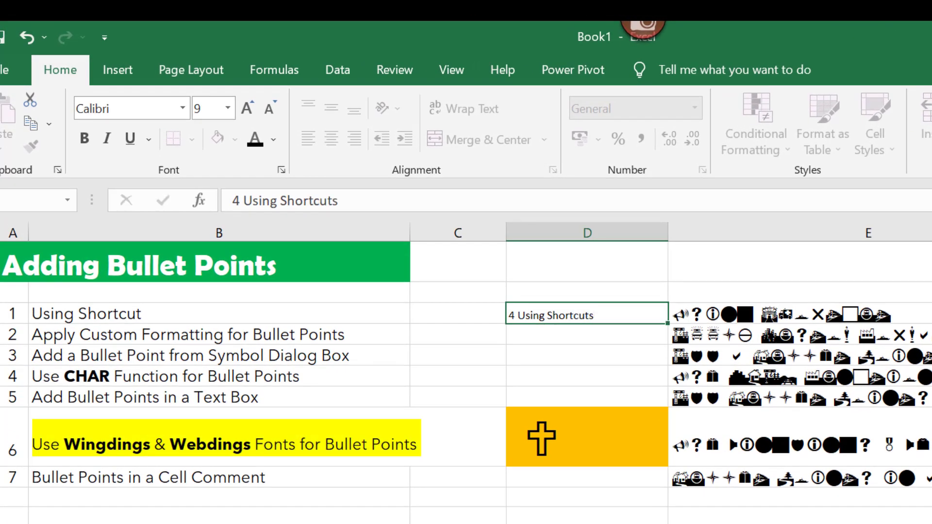
{"action": "key", "text": "Return"}
{"action": "left_click", "coordinate": [574, 313]}
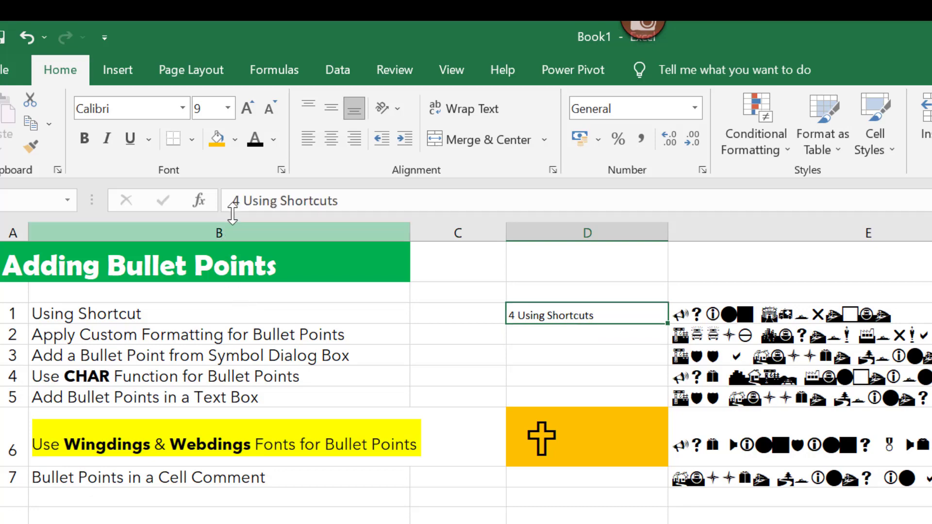
{"action": "left_click_drag", "start_coordinate": [232, 201], "coordinate": [242, 201]}
{"action": "left_click", "coordinate": [183, 108]}
{"action": "type", "text": "Webdings"}
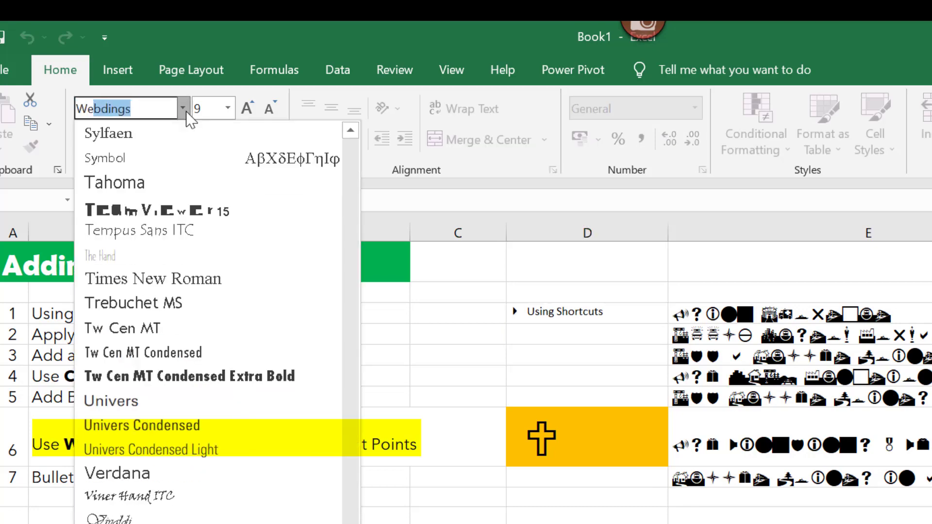
{"action": "key", "text": "Return"}
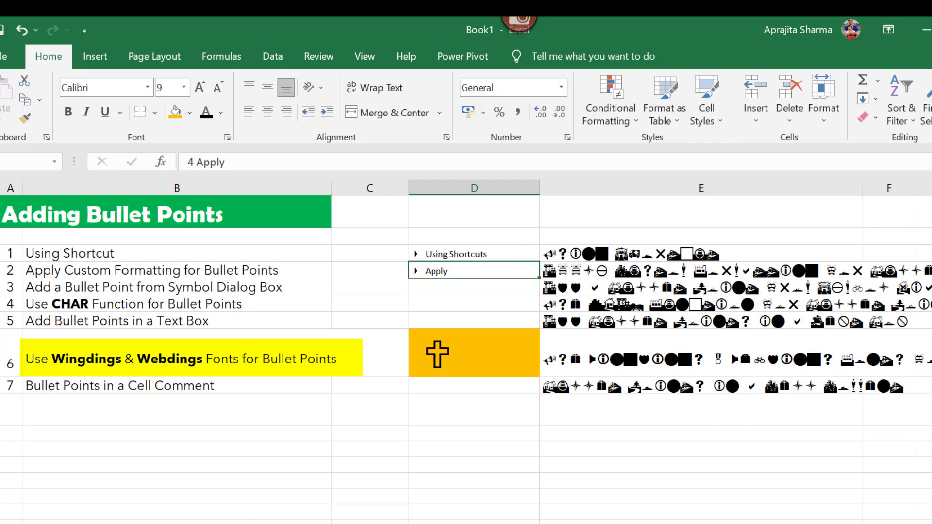
- Insert an empty comment on B7, the 'Bullet Points in a Cell Comment' method
{"action": "left_click", "coordinate": [520, 432]}
{"action": "left_click", "coordinate": [438, 408]}
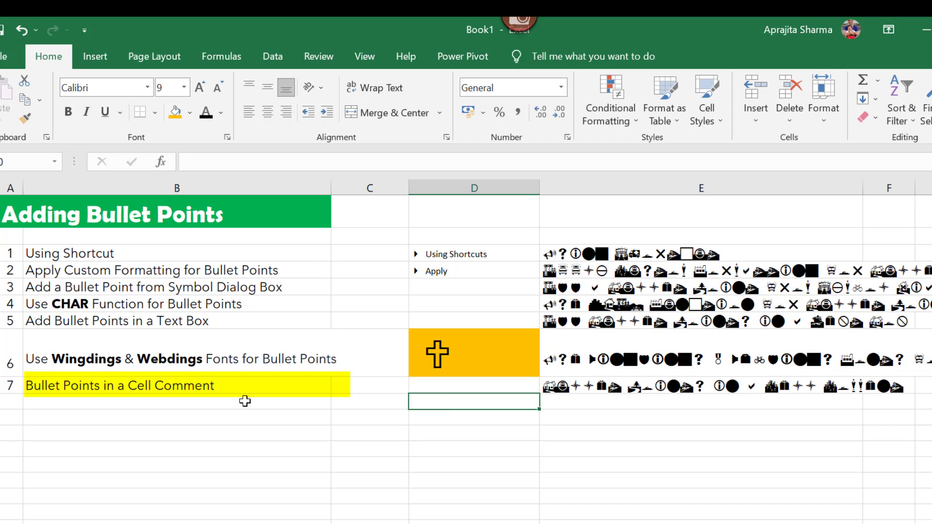
{"action": "left_click", "coordinate": [223, 387]}
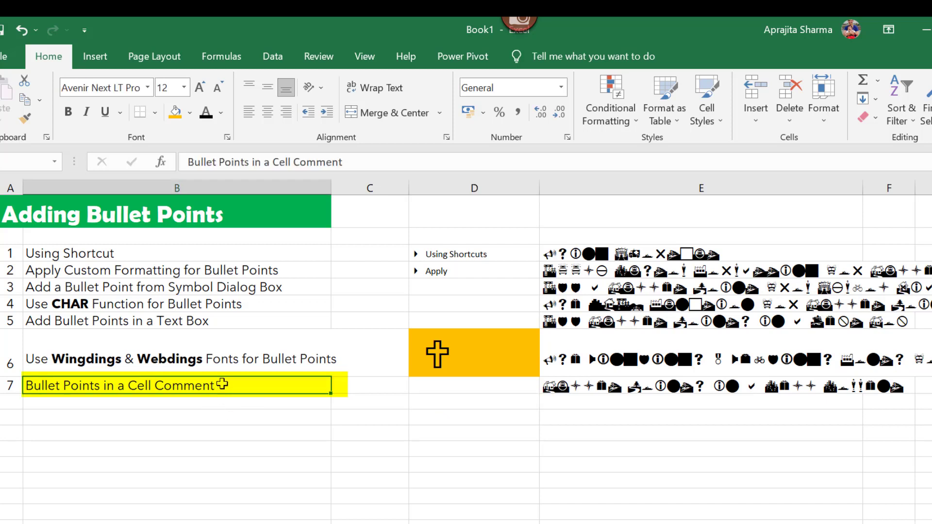
{"action": "right_click", "coordinate": [270, 384]}
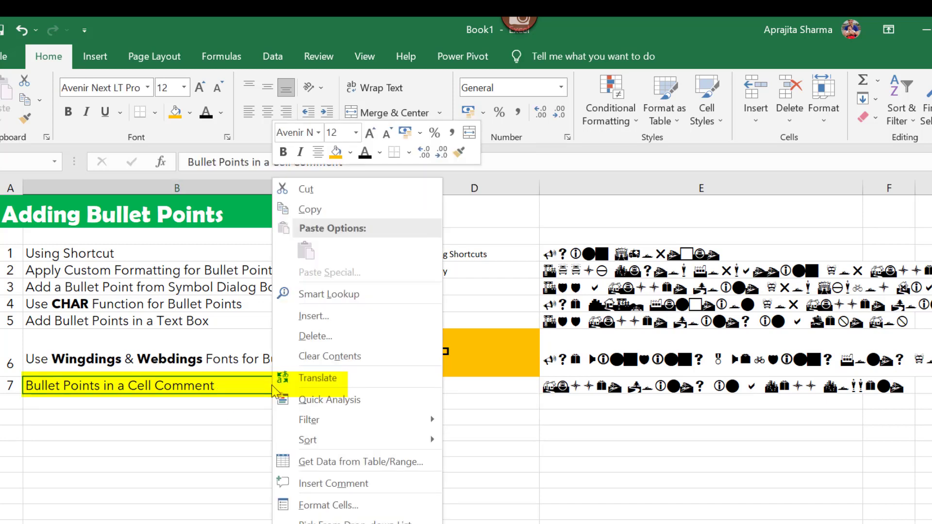
{"action": "left_click", "coordinate": [330, 484]}
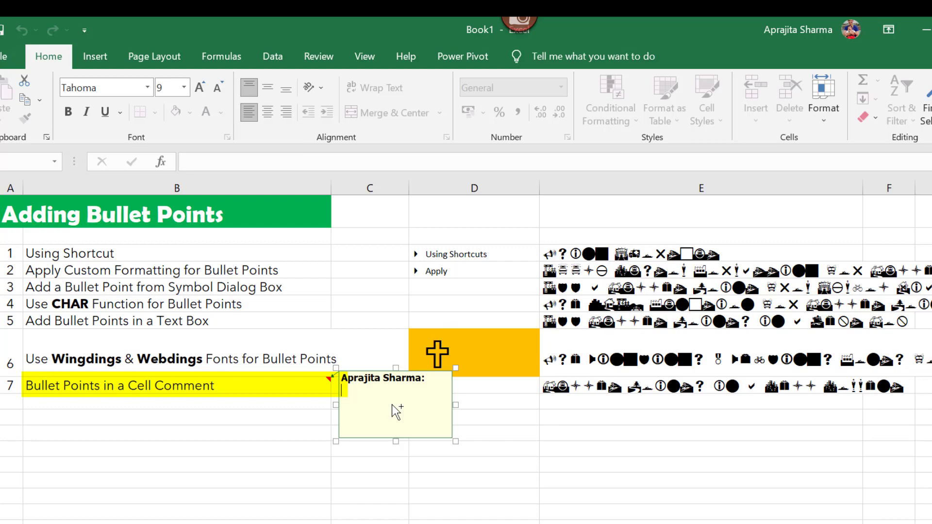
- Insert a ◊ lozenge symbol in the comment followed by 'Excelchamps'
{"action": "left_click", "coordinate": [81, 59]}
{"action": "left_click", "coordinate": [904, 99]}
{"action": "left_click", "coordinate": [903, 160]}
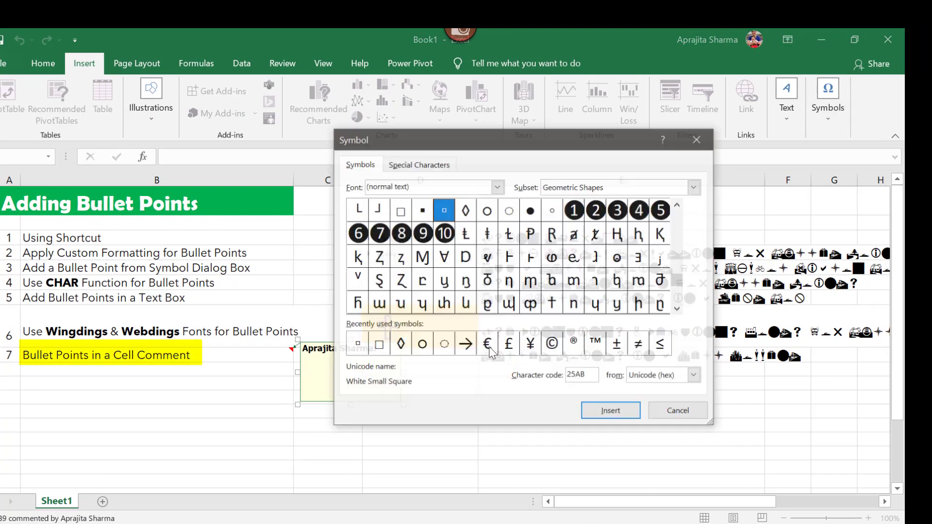
{"action": "double_click", "coordinate": [466, 209]}
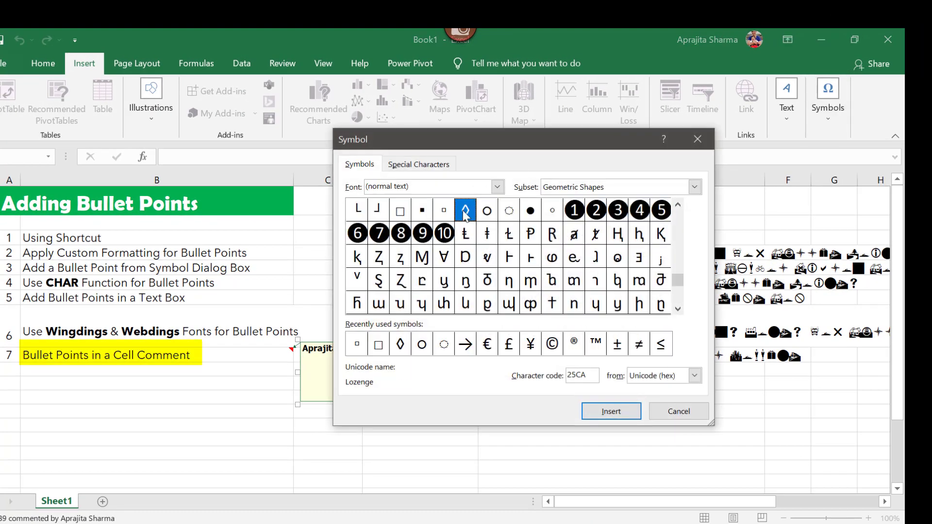
{"action": "left_click", "coordinate": [699, 412]}
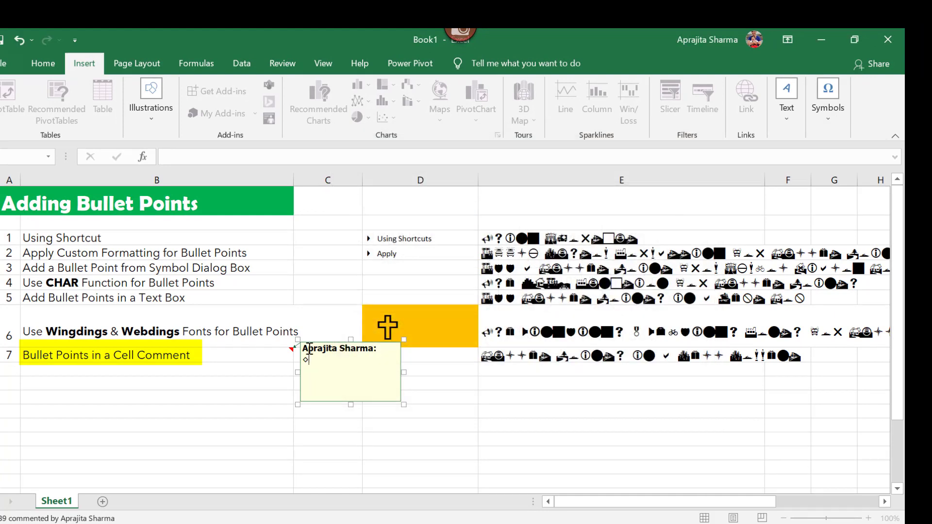
{"action": "type", "text": "Excelchamps"}
- Reuse the ◊ bullet to add a second comment line, 'Learn Excel'
{"action": "left_click_drag", "start_coordinate": [302, 360], "coordinate": [308, 359]}
{"action": "key", "text": "ctrl+c"}
{"action": "left_click", "coordinate": [378, 361]}
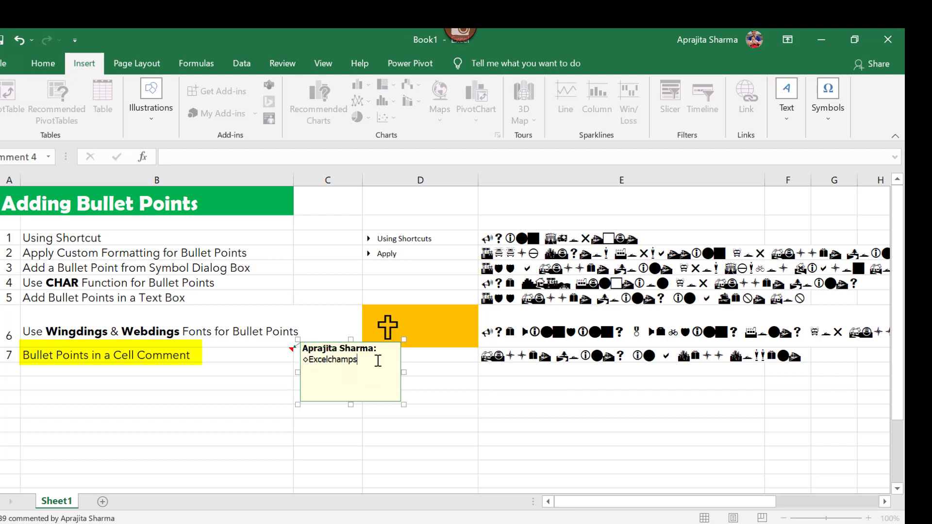
{"action": "key", "text": "ctrl+v"}
{"action": "type", "text": "Learn Excel"}
{"action": "key", "text": "Return"}
{"action": "key", "text": "ctrl+v"}
- Close B7's two-line bulleted comment by selecting an empty cell
{"action": "left_click", "coordinate": [131, 412]}
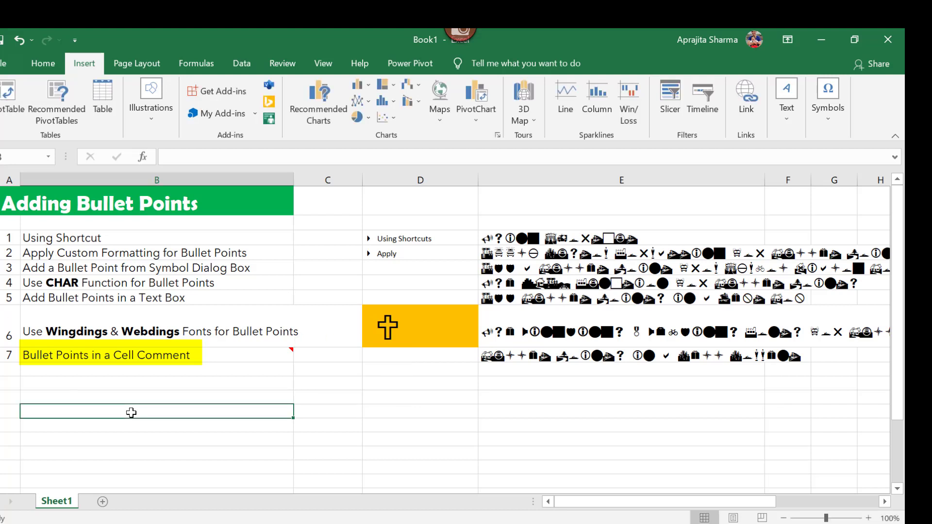